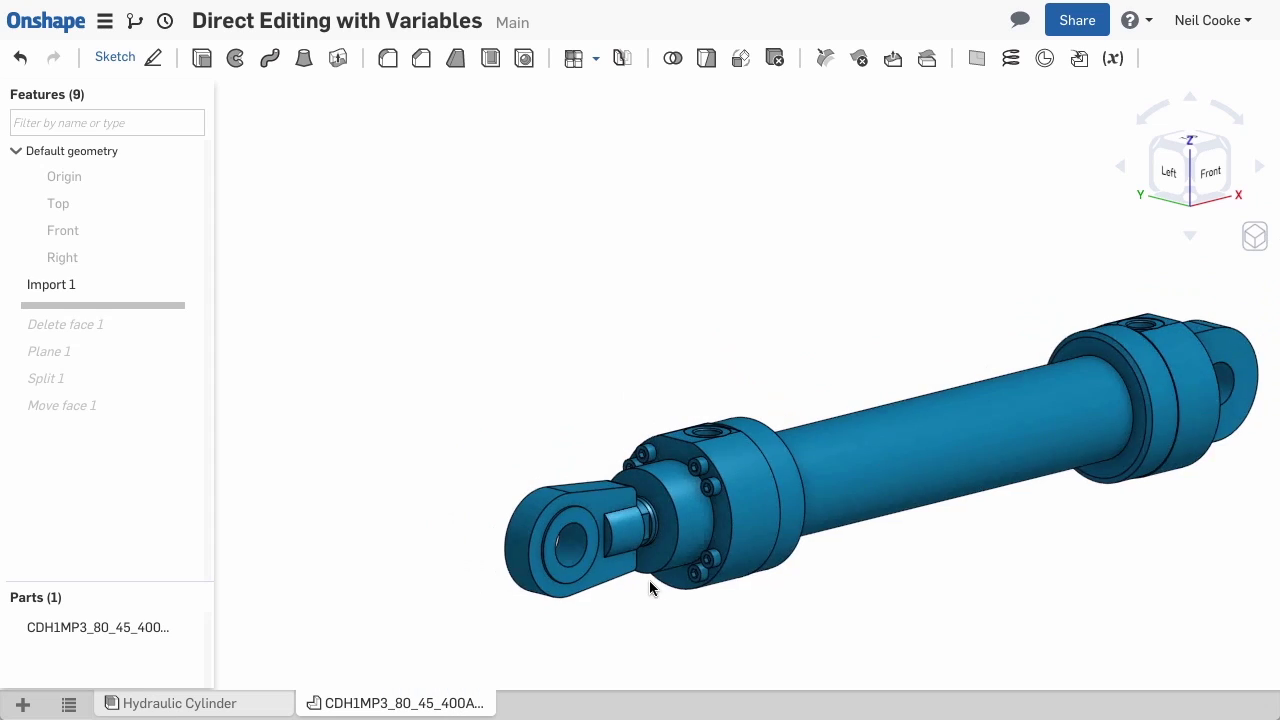
Roll the imported cylinder's feature history forward to just after Split 1
{"action": "mouse_move", "coordinate": [649, 580]}
{"action": "right_mouse_down"}
{"action": "mouse_move", "coordinate": [494, 515]}
{"action": "mouse_move", "coordinate": [446, 550]}
{"action": "mouse_move", "coordinate": [444, 537]}
{"action": "mouse_move", "coordinate": [857, 503]}
{"action": "mouse_move", "coordinate": [900, 510]}
{"action": "mouse_move", "coordinate": [905, 546]}
{"action": "right_mouse_up"}
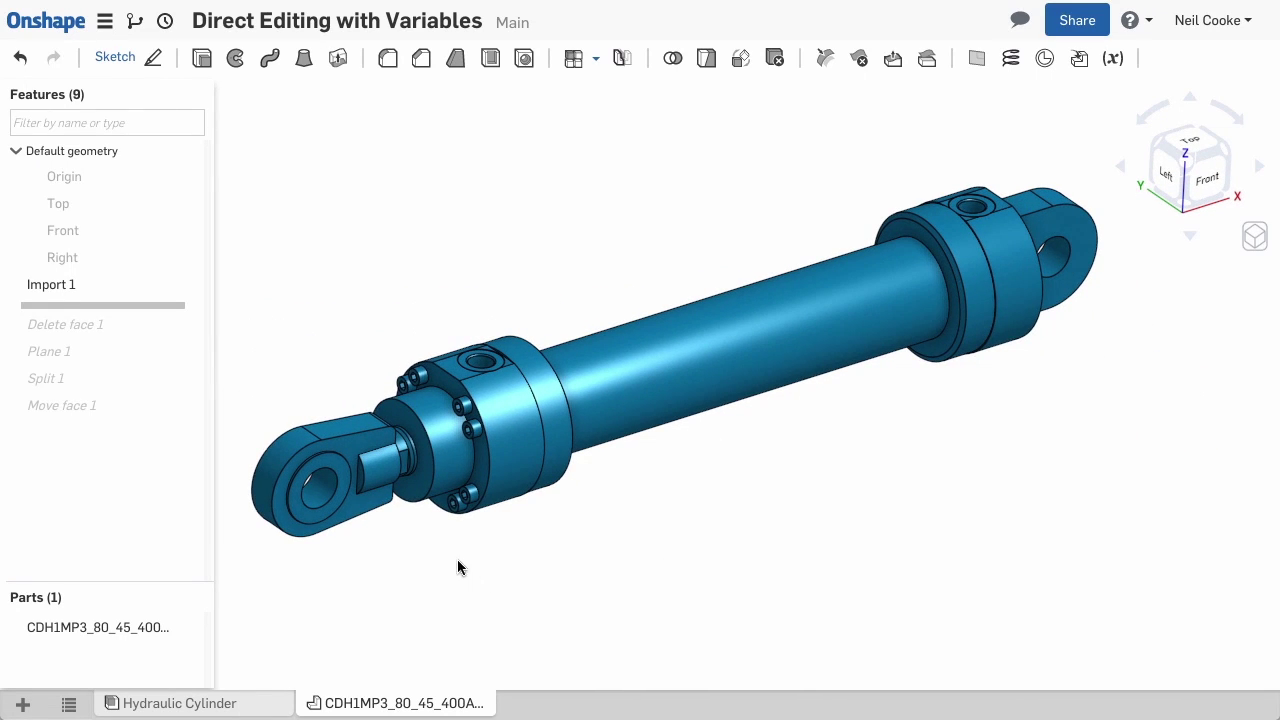
{"action": "scroll", "coordinate": [331, 506], "scroll_direction": "up", "scroll_amount": 5}
{"action": "middle_click_drag", "start_coordinate": [331, 506], "coordinate": [641, 493]}
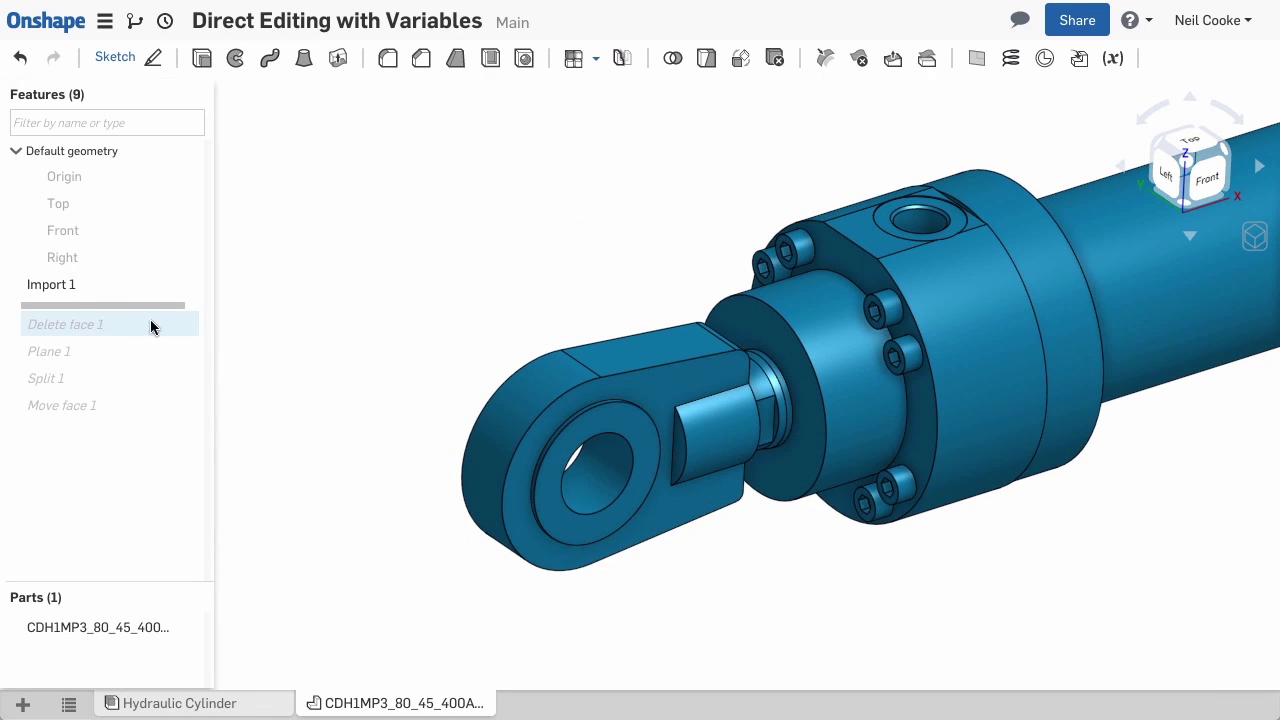
{"action": "left_click_drag", "start_coordinate": [133, 307], "coordinate": [133, 388]}
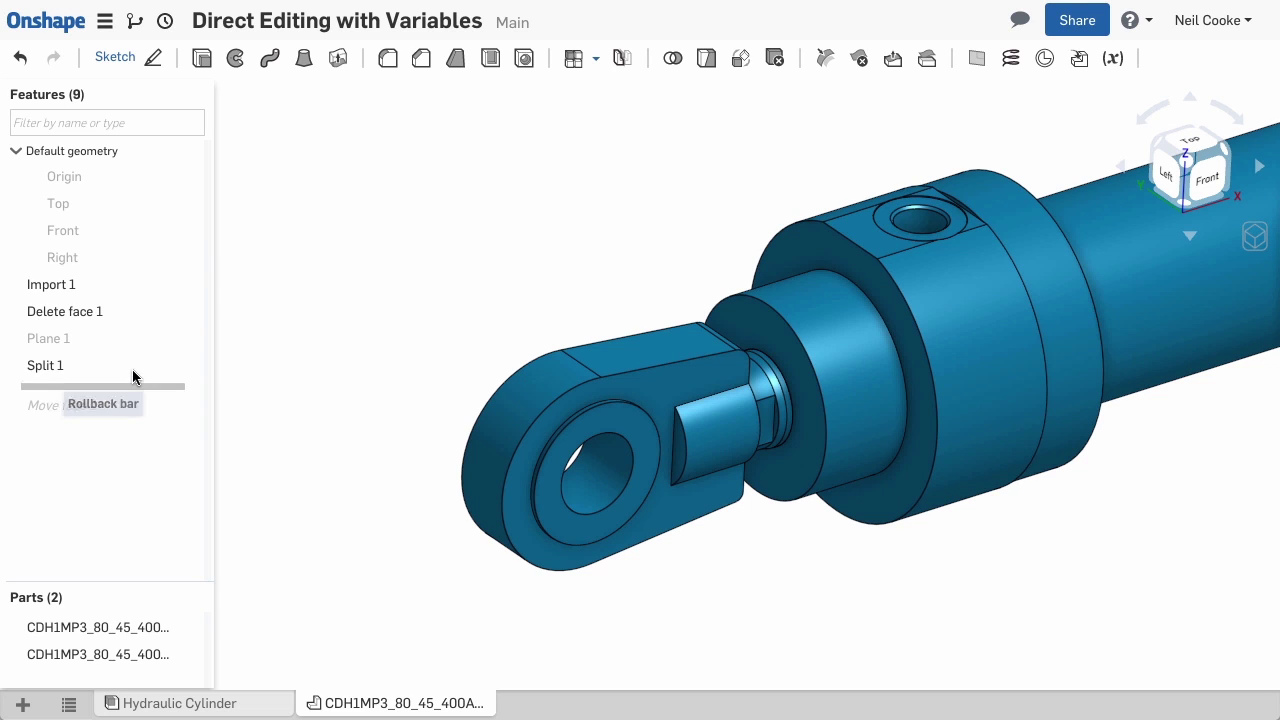
Inspect Split 1 with its splitting plane, and hide the cylinder body part to isolate the rod end
{"action": "double_click", "coordinate": [132, 365]}
{"action": "left_click", "coordinate": [187, 340]}
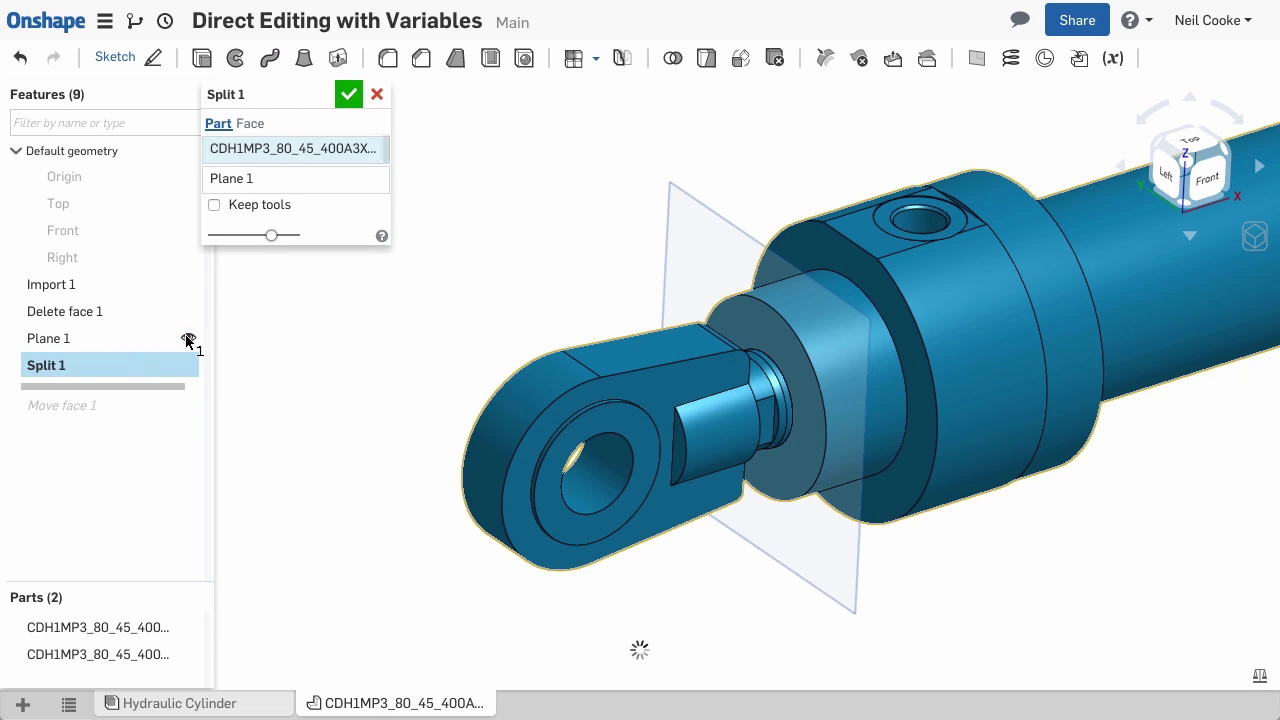
{"action": "left_click", "coordinate": [188, 627]}
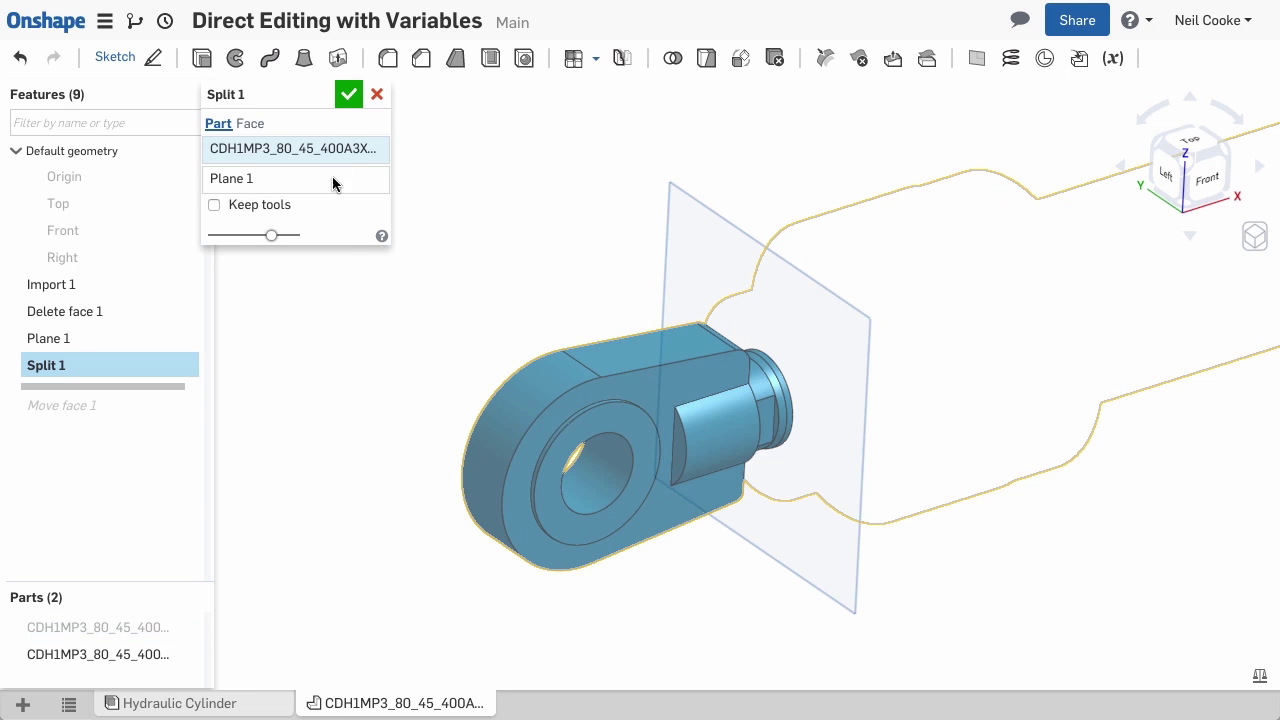
{"action": "left_click", "coordinate": [348, 95]}
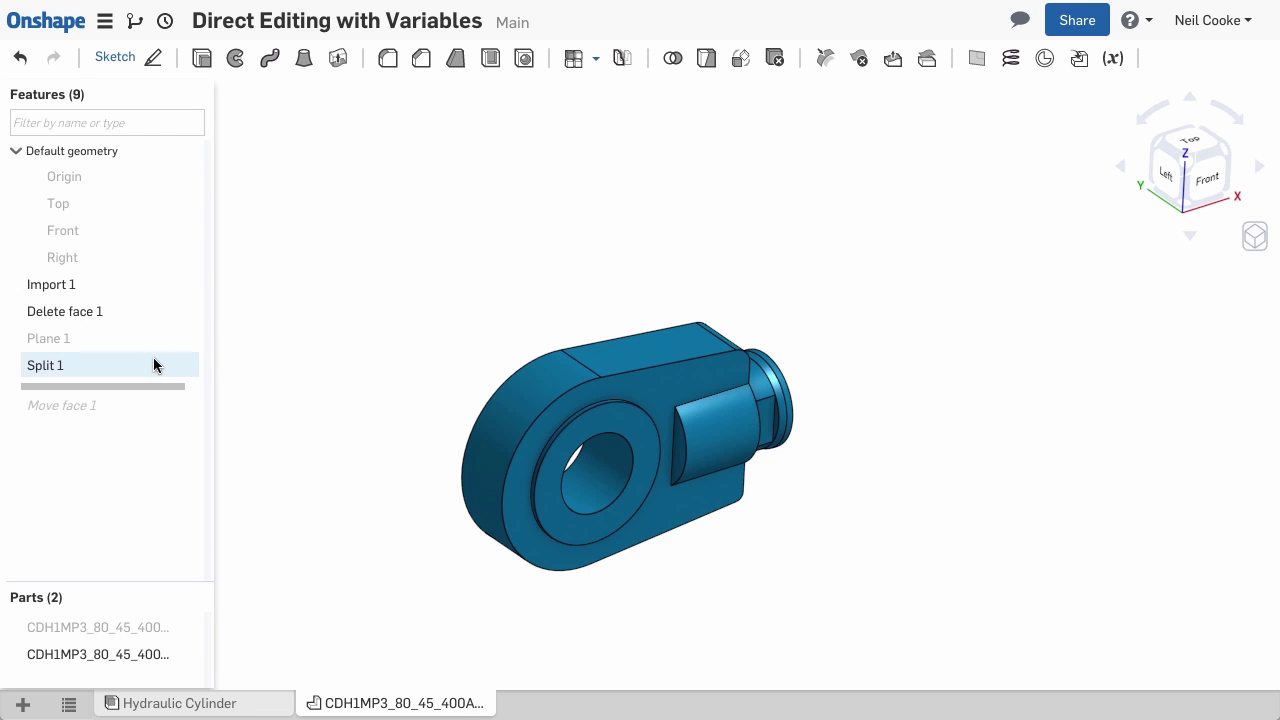
Roll the history forward past Move face 1 to view the extended rod, and show the cylinder body part again
{"action": "left_click_drag", "start_coordinate": [127, 385], "coordinate": [120, 409]}
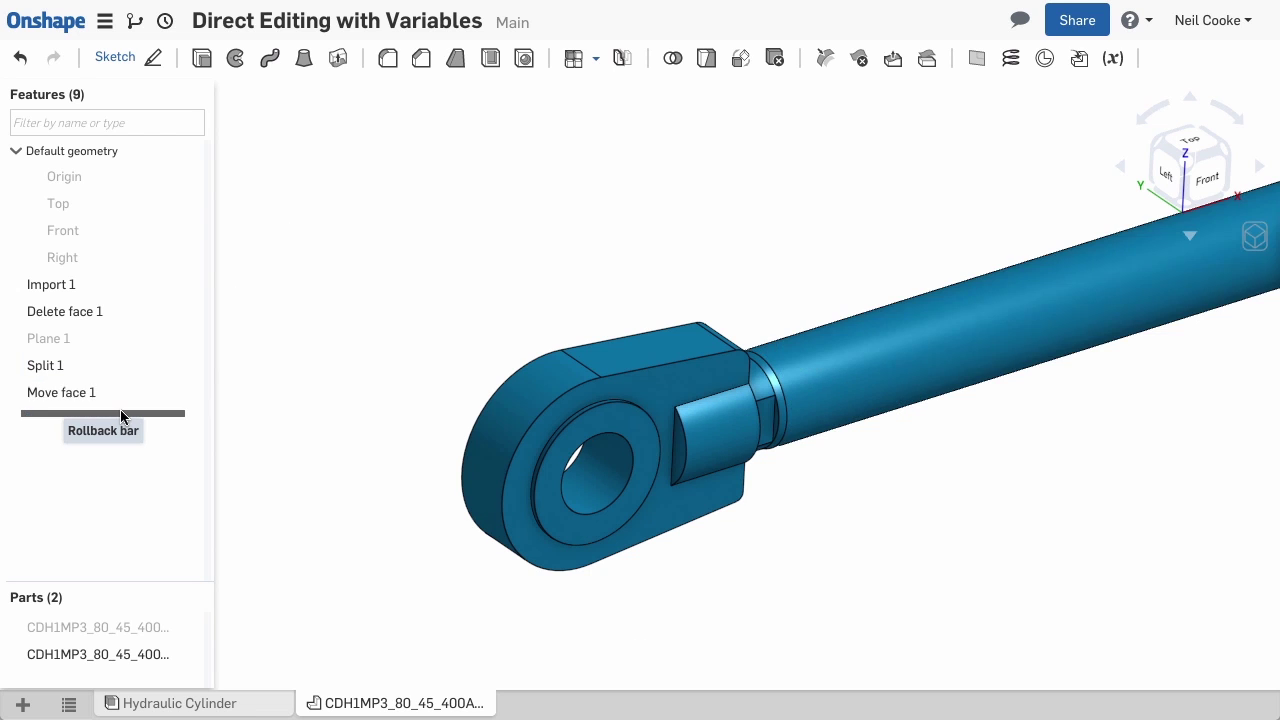
{"action": "scroll", "coordinate": [407, 271], "scroll_direction": "down", "scroll_amount": 3}
{"action": "middle_click_drag", "start_coordinate": [457, 257], "coordinate": [340, 311]}
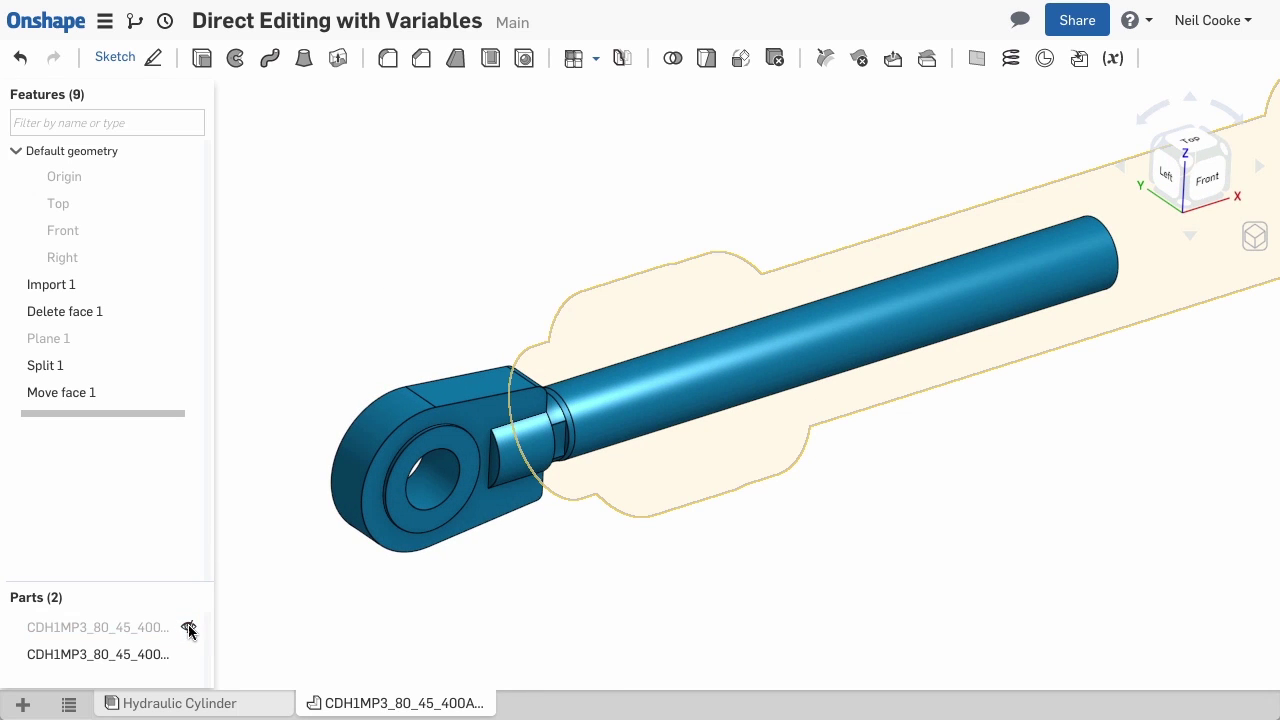
{"action": "left_click", "coordinate": [188, 627]}
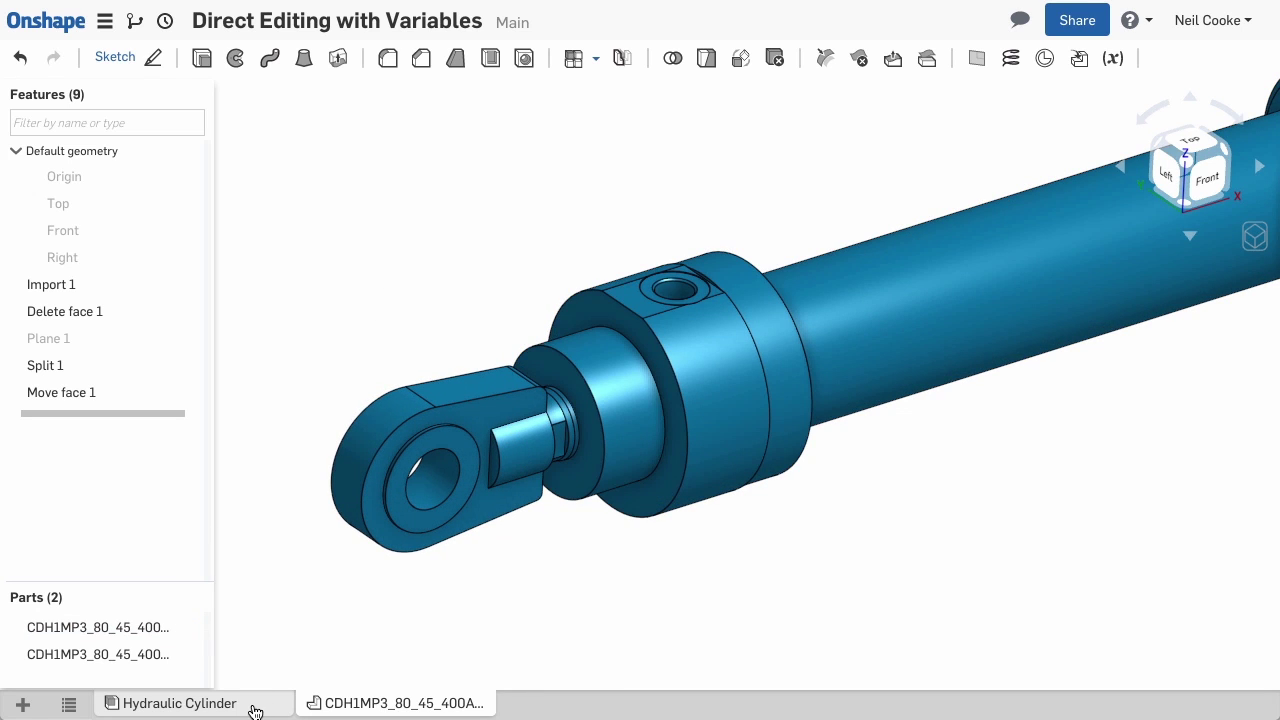
In the Hydraulic Cylinder assembly, slide the rod part way out of the cylinder to test its travel
{"action": "left_click", "coordinate": [252, 705]}
{"action": "left_click_drag", "start_coordinate": [690, 373], "coordinate": [792, 300]}
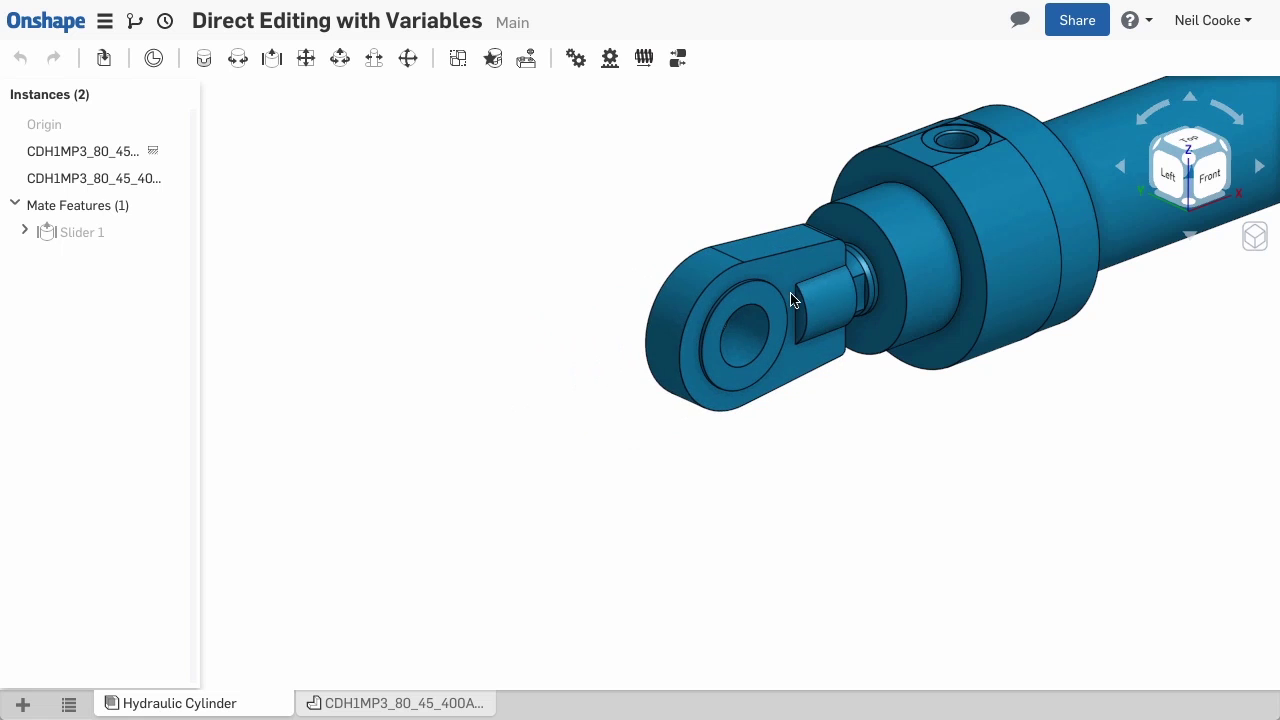
{"action": "left_click_drag", "start_coordinate": [676, 326], "coordinate": [541, 423]}
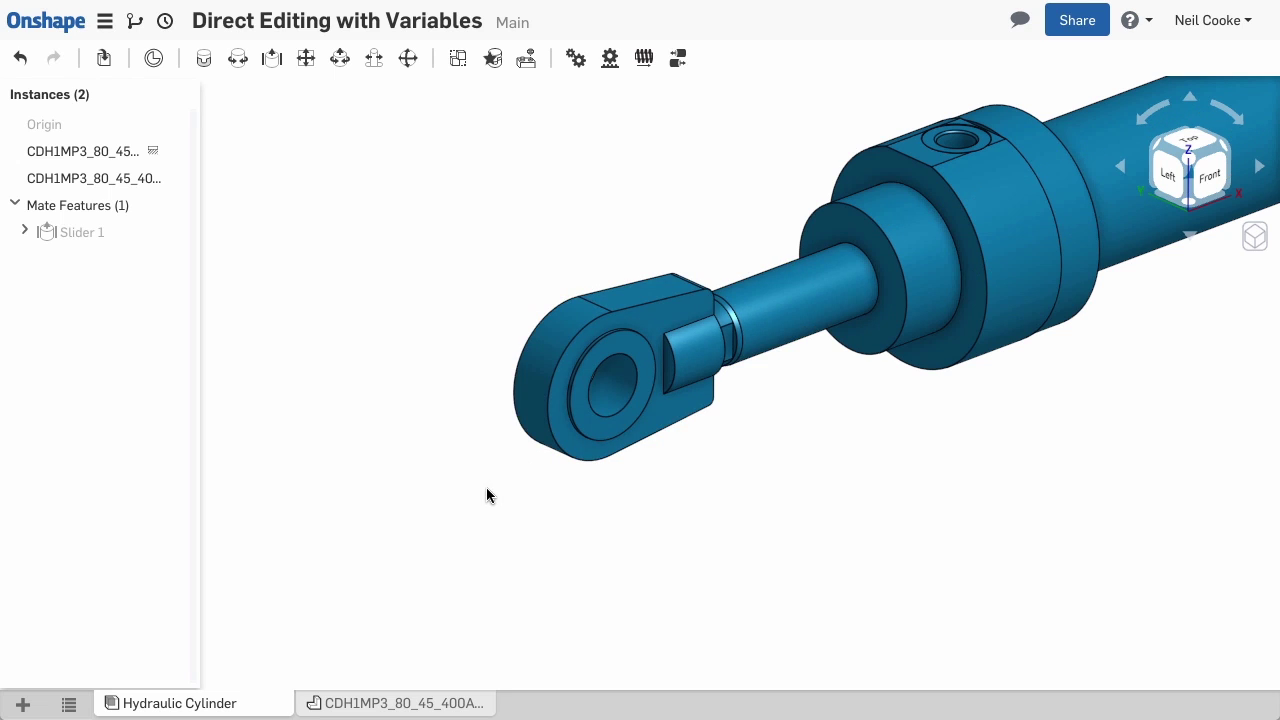
In the part studio, roll the history back to just after Delete face 1 and add a variable named Stroke with value 400
{"action": "left_click", "coordinate": [388, 704]}
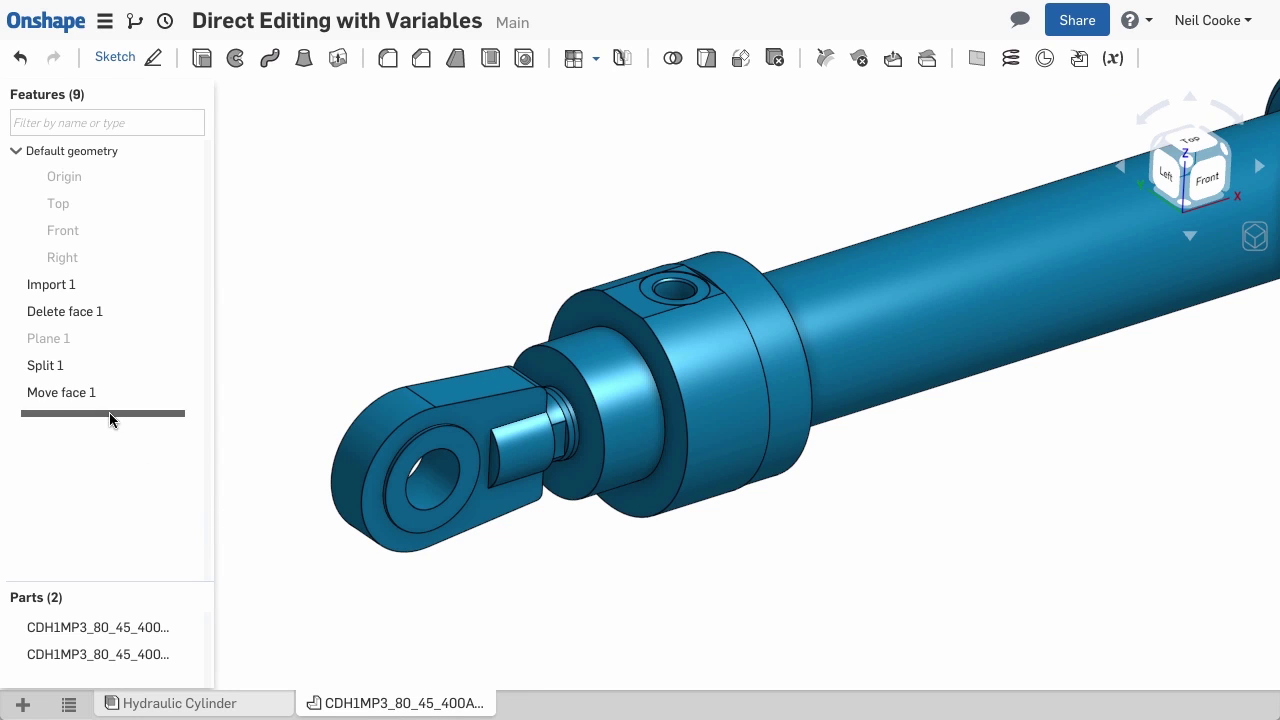
{"action": "left_click_drag", "start_coordinate": [109, 412], "coordinate": [112, 332]}
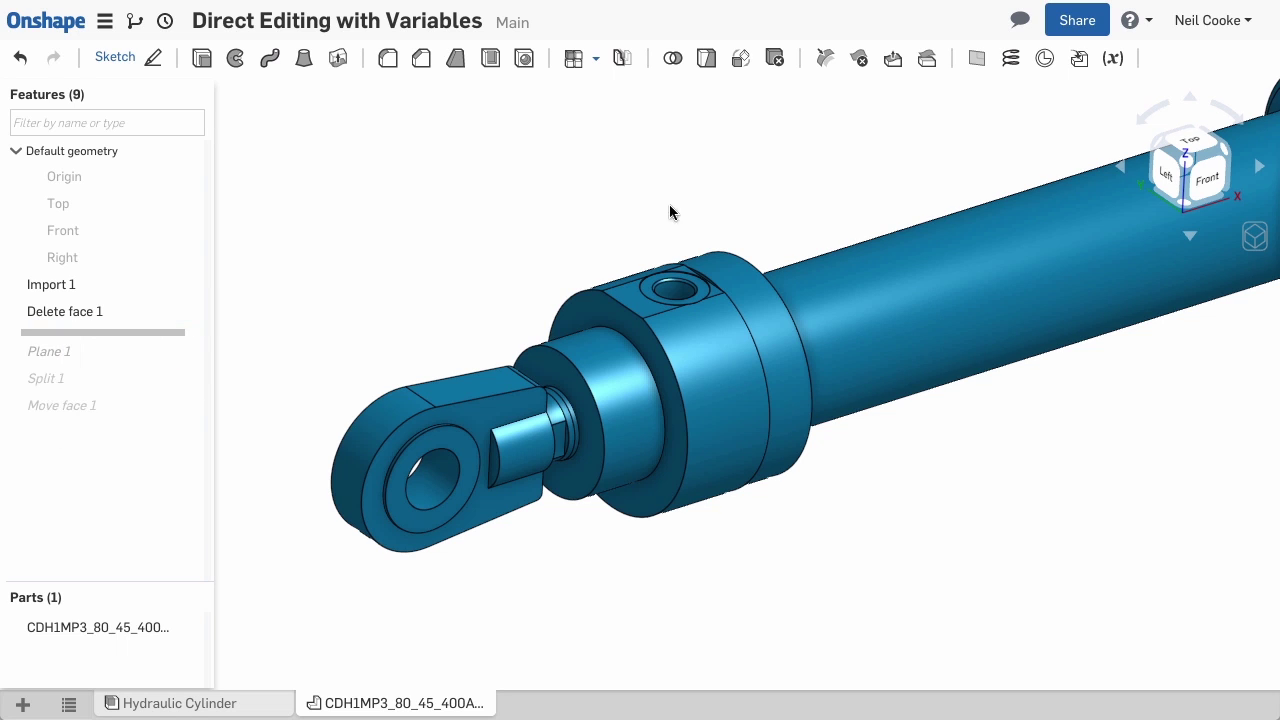
{"action": "left_click", "coordinate": [1106, 60]}
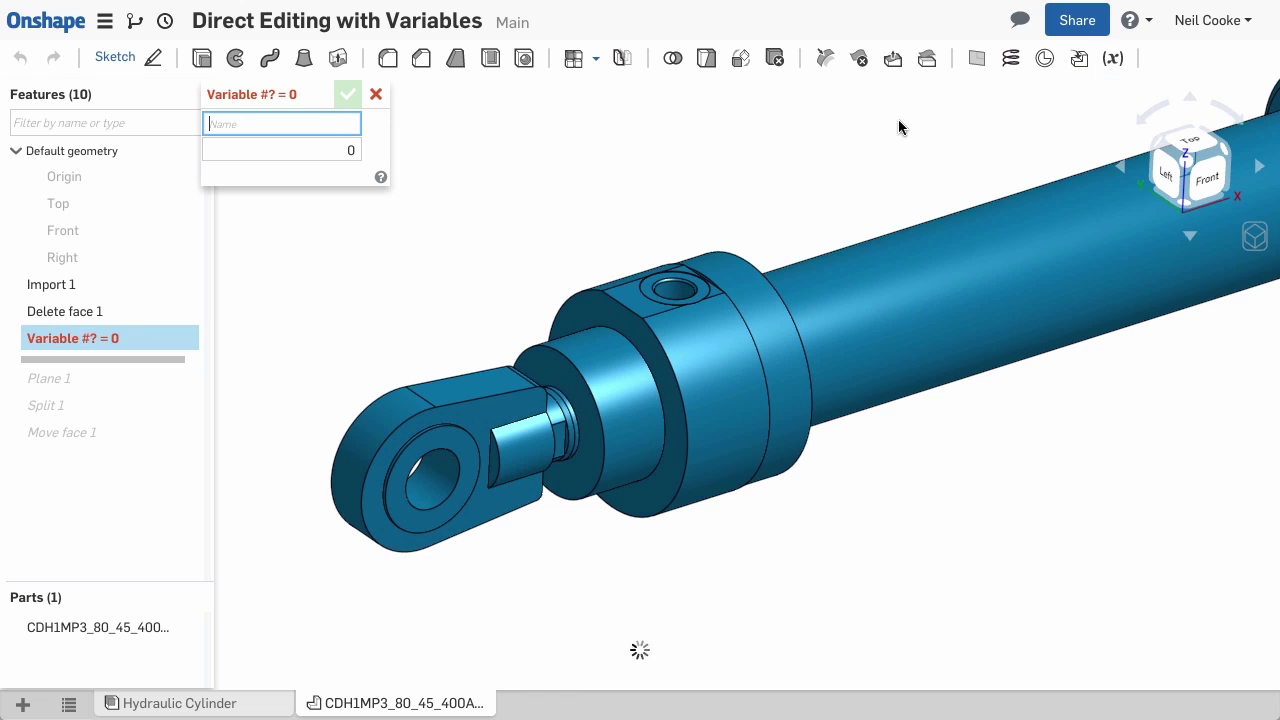
{"action": "key", "text": "Tab"}
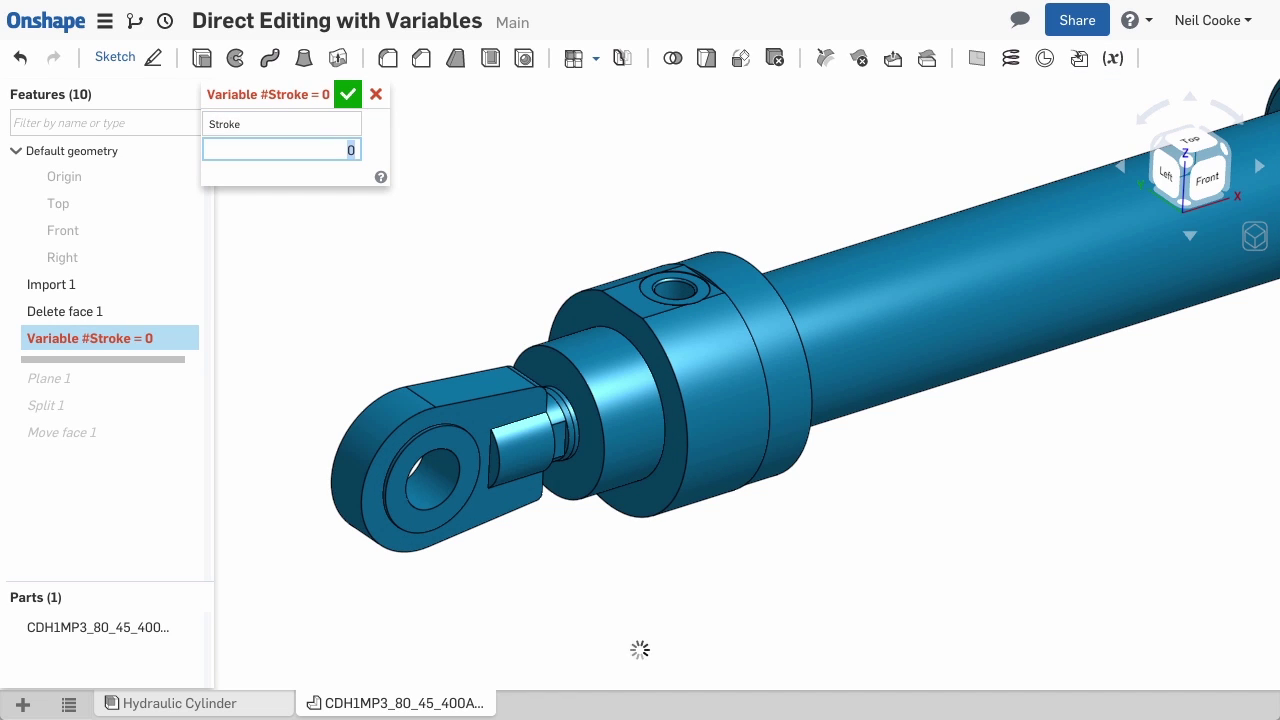
{"action": "type", "text": "400"}
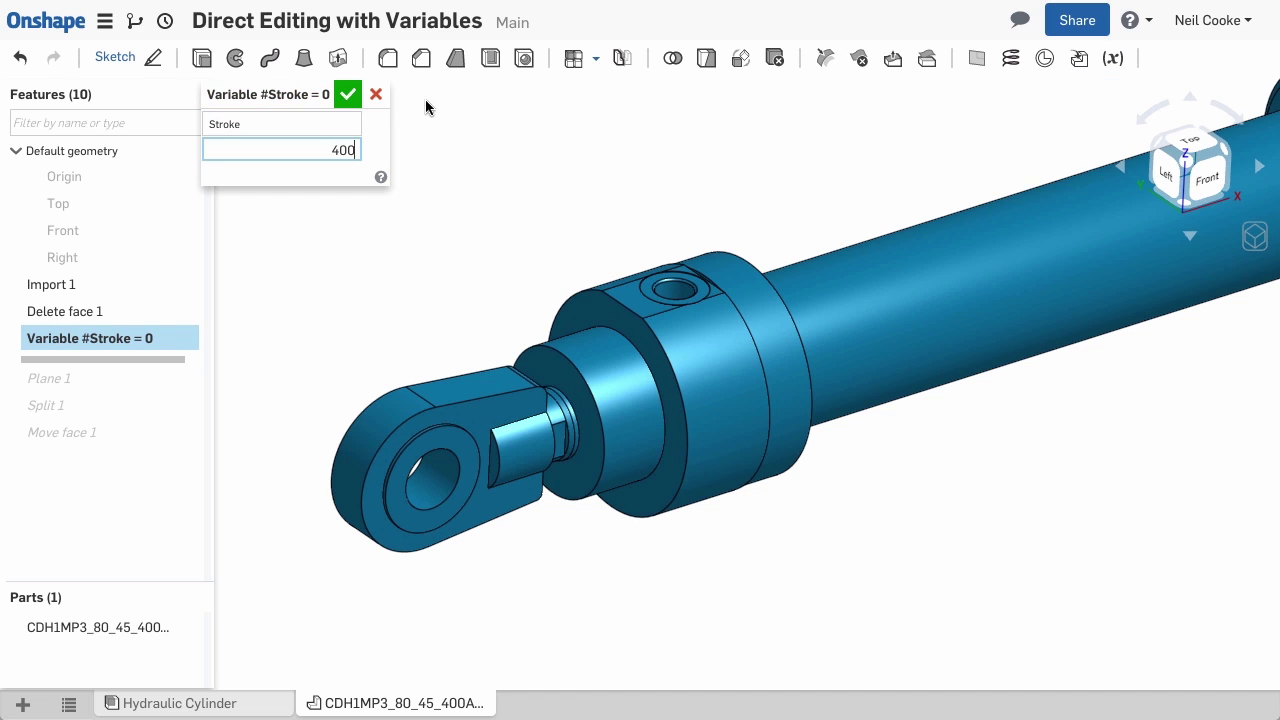
{"action": "left_click", "coordinate": [347, 95]}
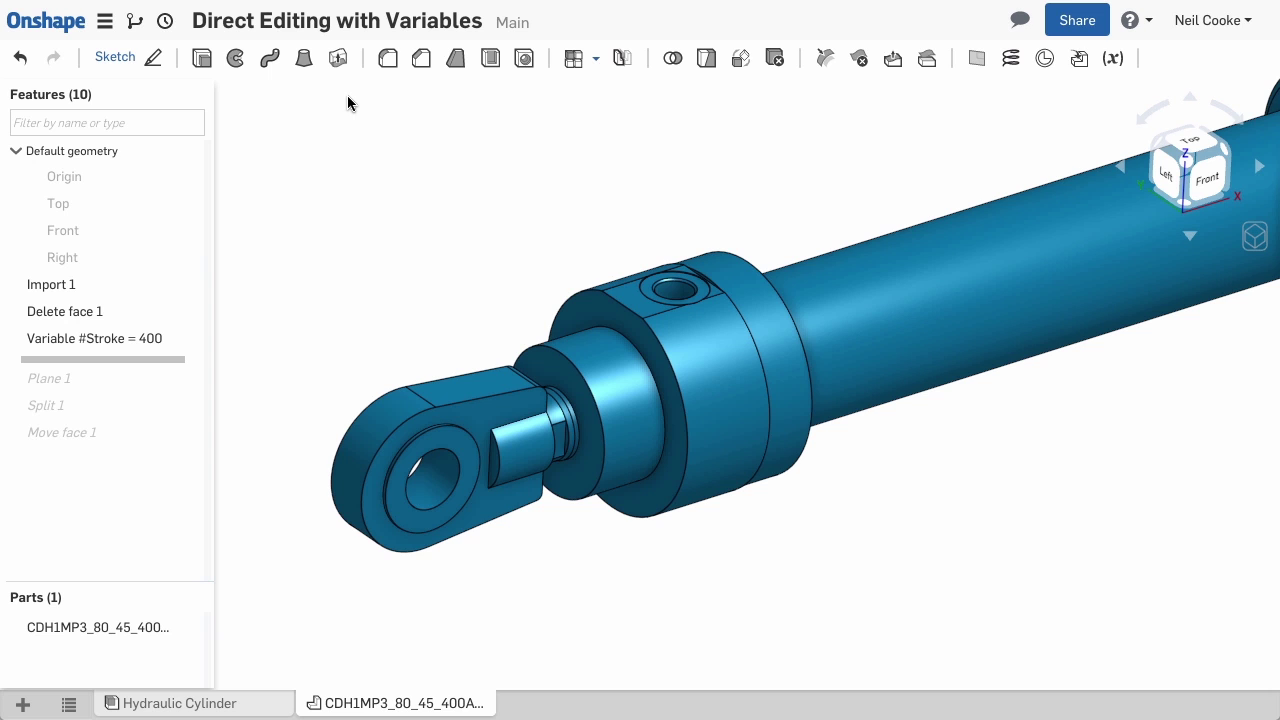
Translate the rod-end and front-head faces 400 mm toward the rear with Move face, using the gland's flat end face as direction
{"action": "left_click_drag", "start_coordinate": [286, 173], "coordinate": [882, 640]}
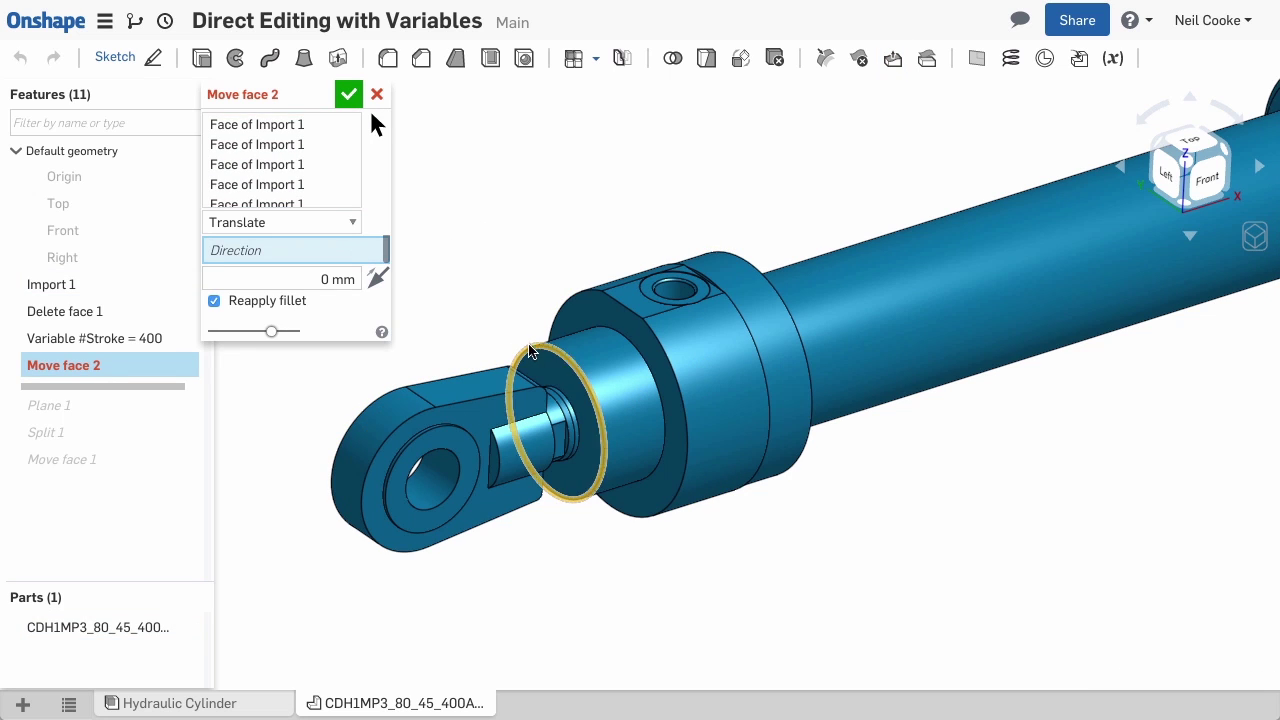
{"action": "left_click", "coordinate": [538, 372]}
{"action": "left_click", "coordinate": [336, 279]}
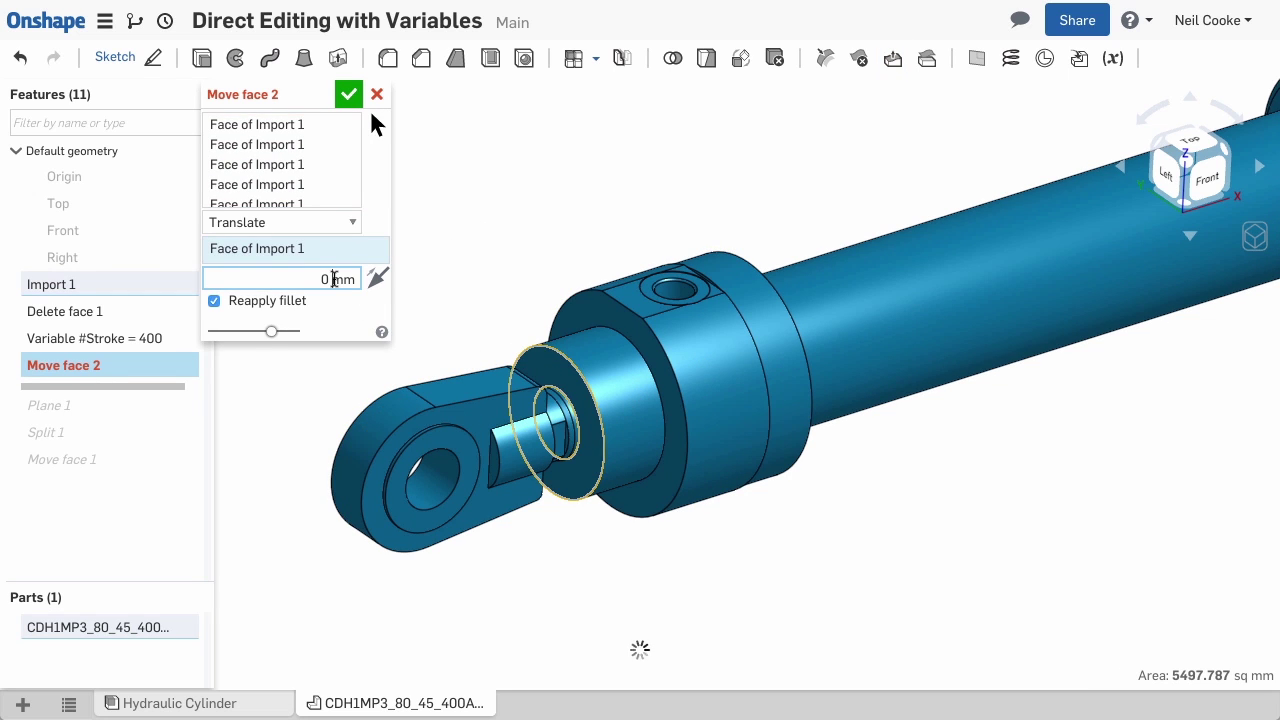
{"action": "type", "text": "400"}
{"action": "key", "text": "Return"}
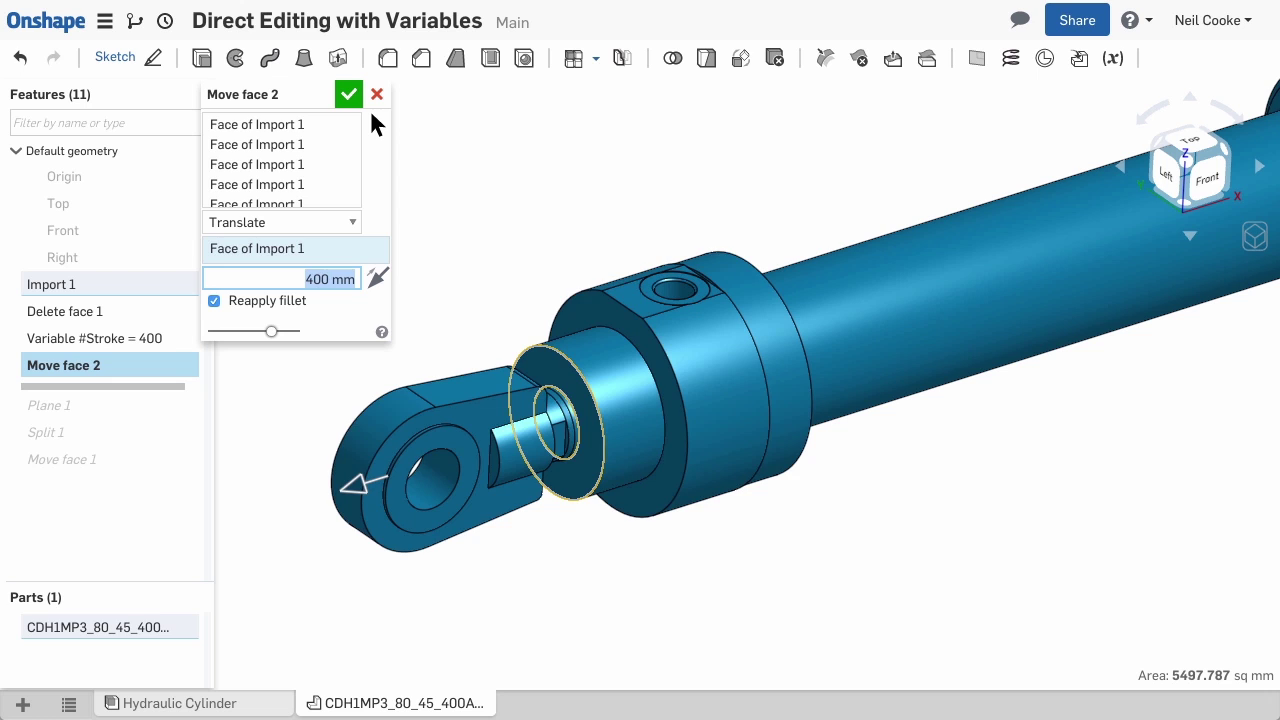
{"action": "left_click", "coordinate": [377, 279]}
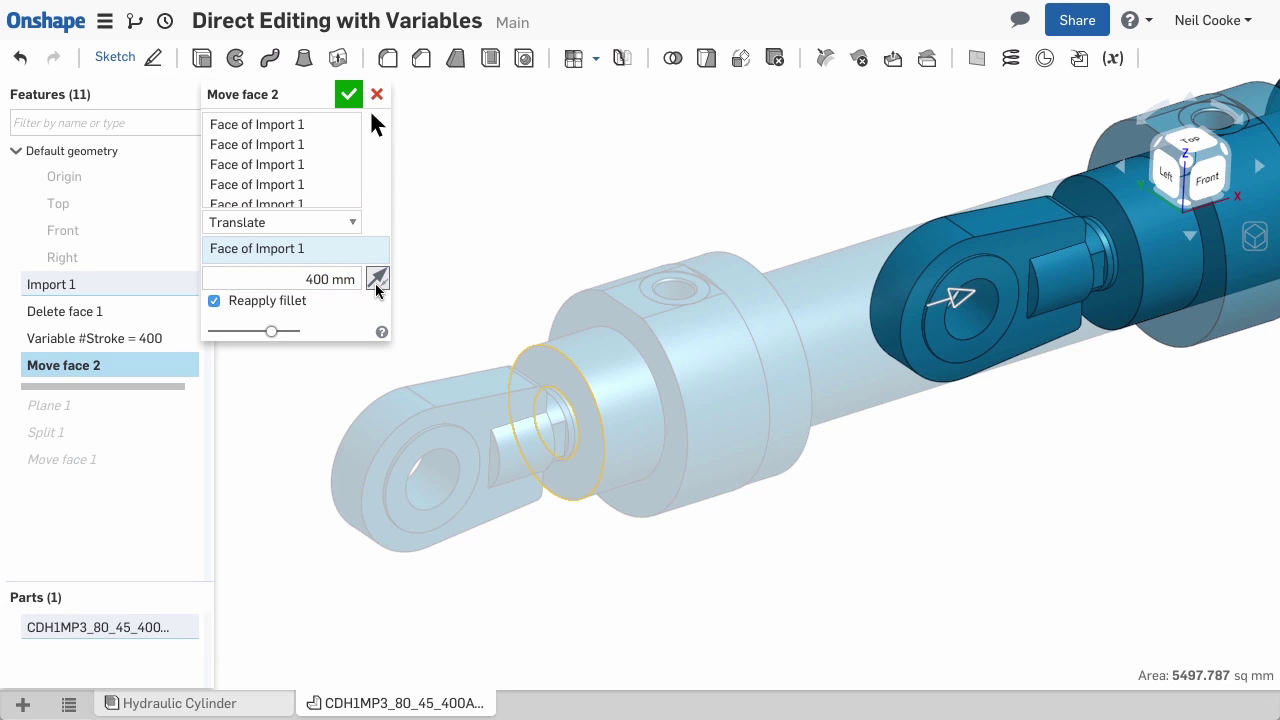
{"action": "left_click", "coordinate": [352, 95]}
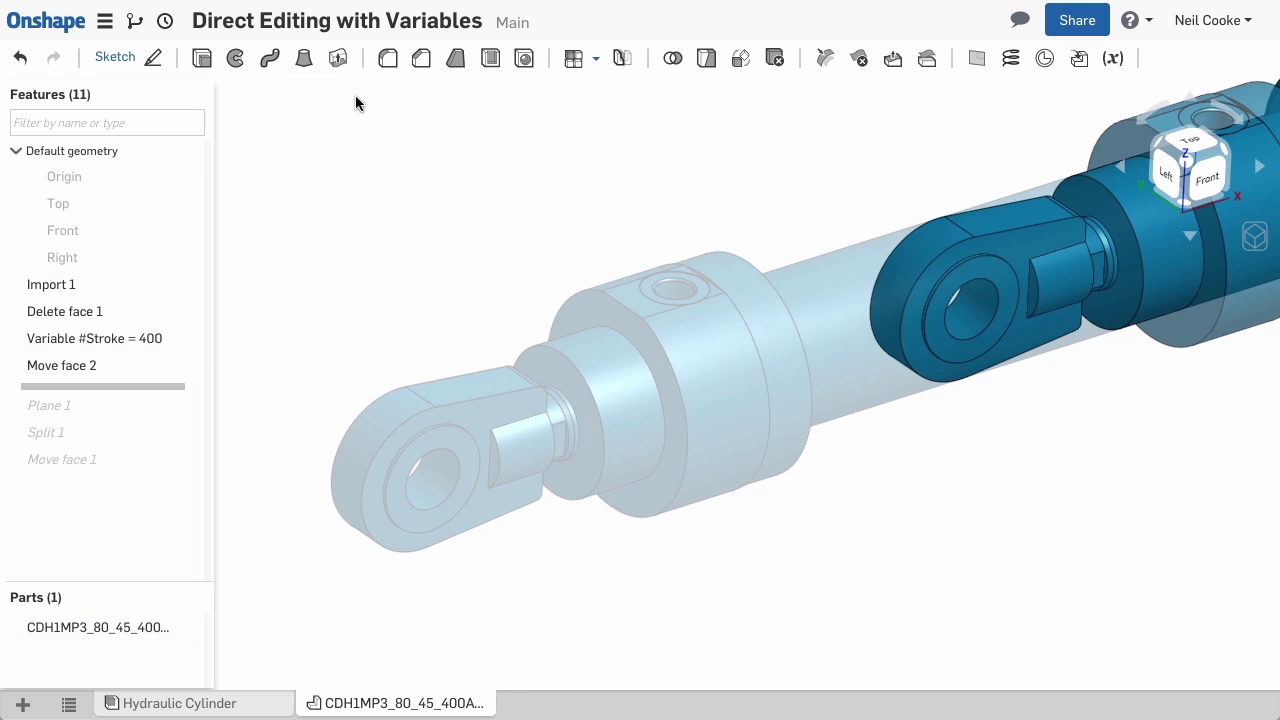
Translate the rod-end and front-head faces by #Stroke away from the rear with Move face, using the gland's end face as direction
{"action": "key", "text": "shift+1"}
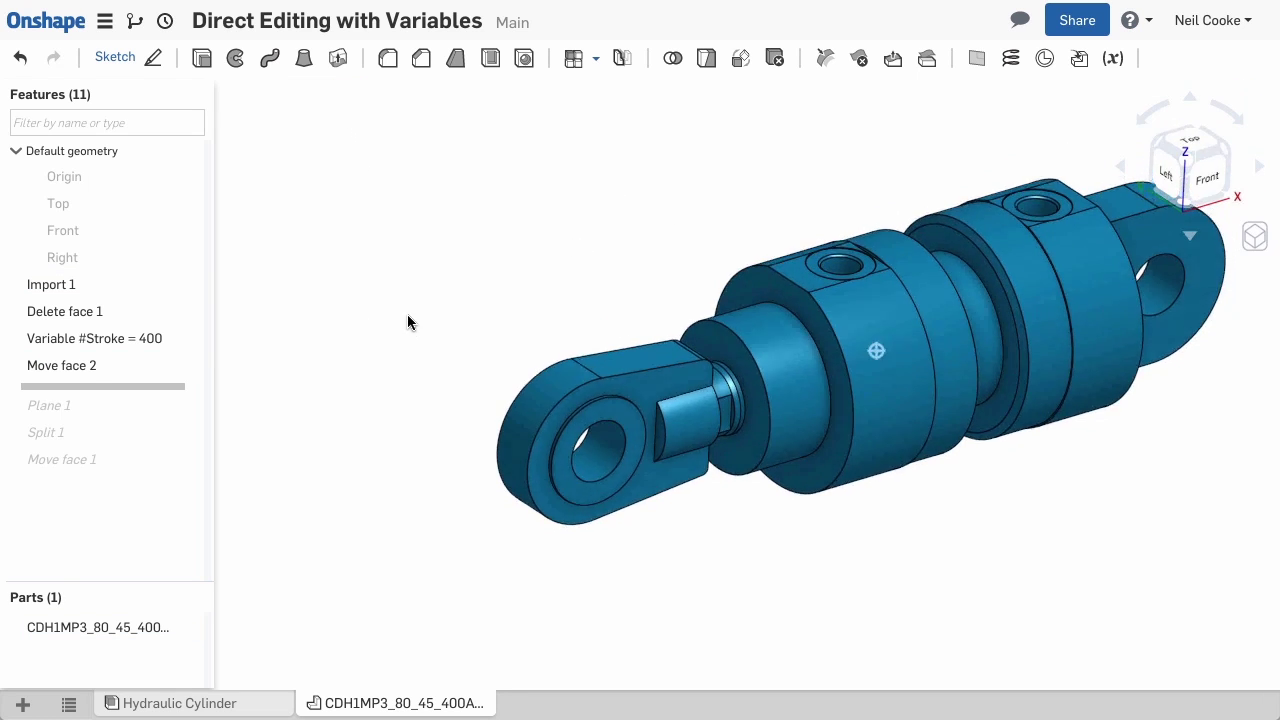
{"action": "left_click_drag", "start_coordinate": [352, 179], "coordinate": [982, 591]}
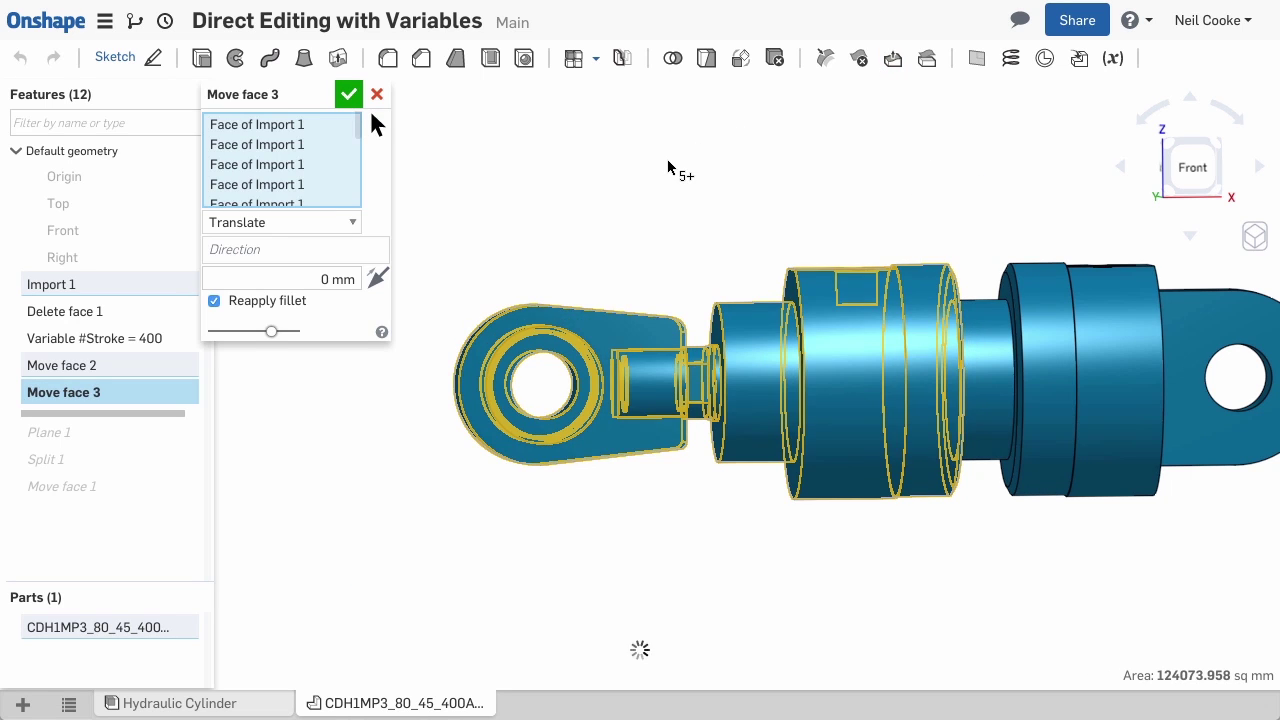
{"action": "left_click", "coordinate": [368, 258]}
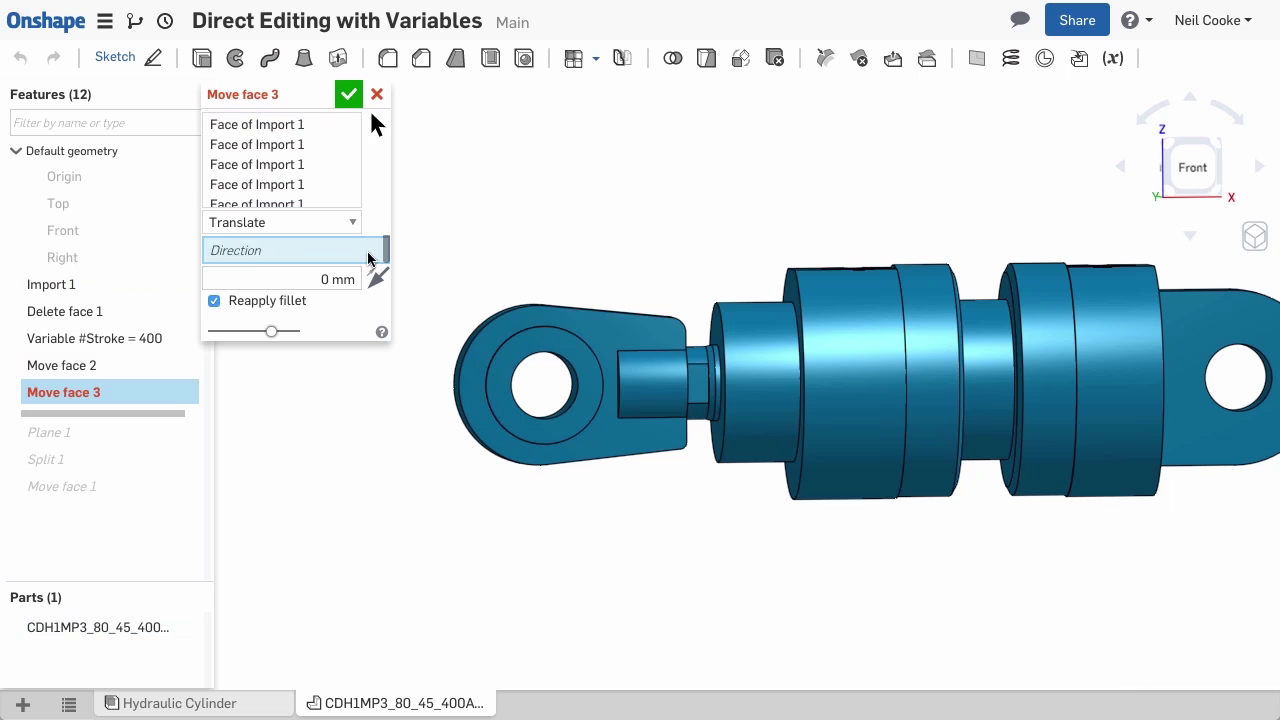
{"action": "left_click", "coordinate": [716, 338]}
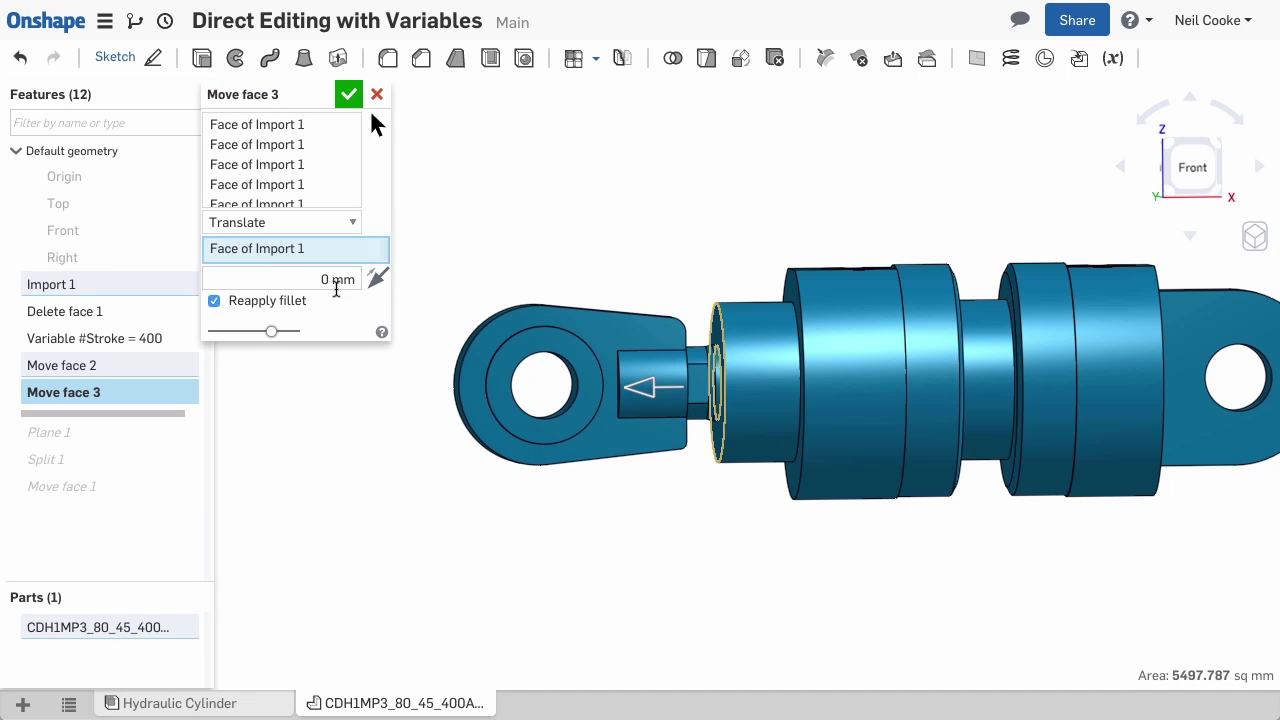
{"action": "left_click", "coordinate": [329, 282]}
{"action": "type", "text": "#Stroke"}
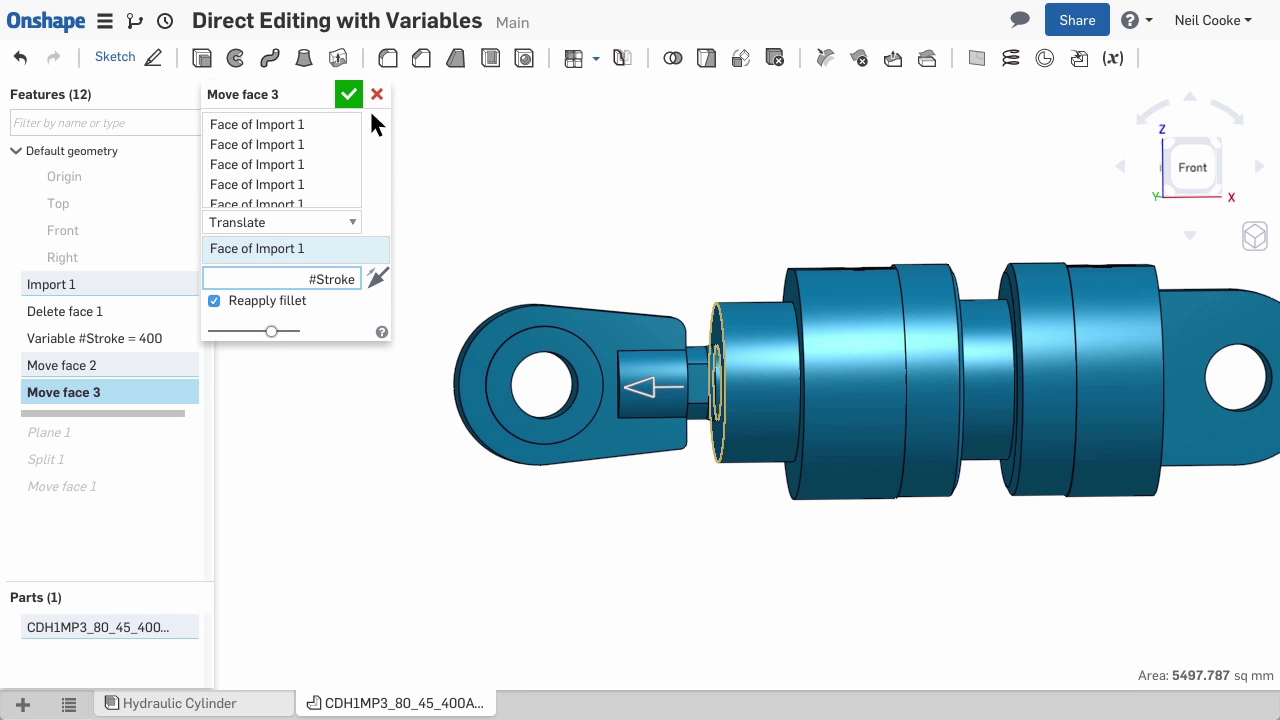
{"action": "key", "text": "Return"}
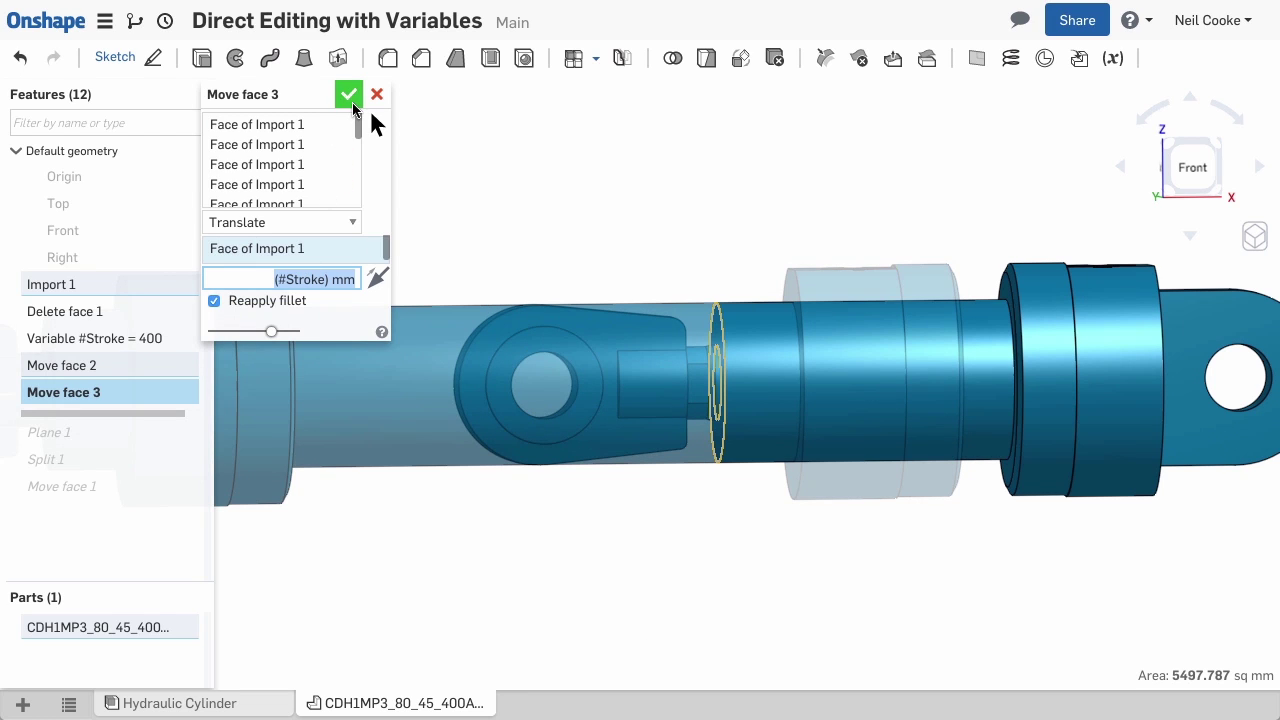
{"action": "key", "text": "Return"}
Roll the feature history forward to the end and hide the cylinder body part
{"action": "right_click_drag", "start_coordinate": [472, 210], "coordinate": [724, 293]}
{"action": "middle_click_drag", "start_coordinate": [724, 293], "coordinate": [717, 270]}
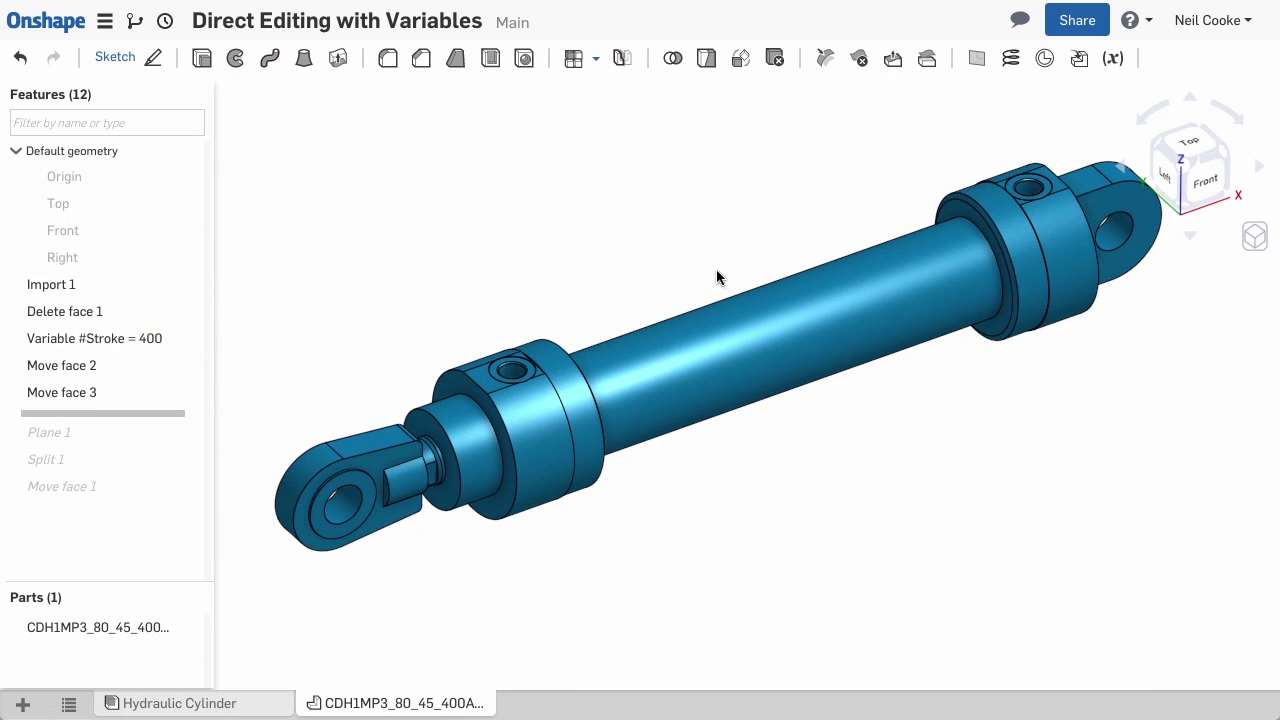
{"action": "left_click_drag", "start_coordinate": [129, 413], "coordinate": [128, 511]}
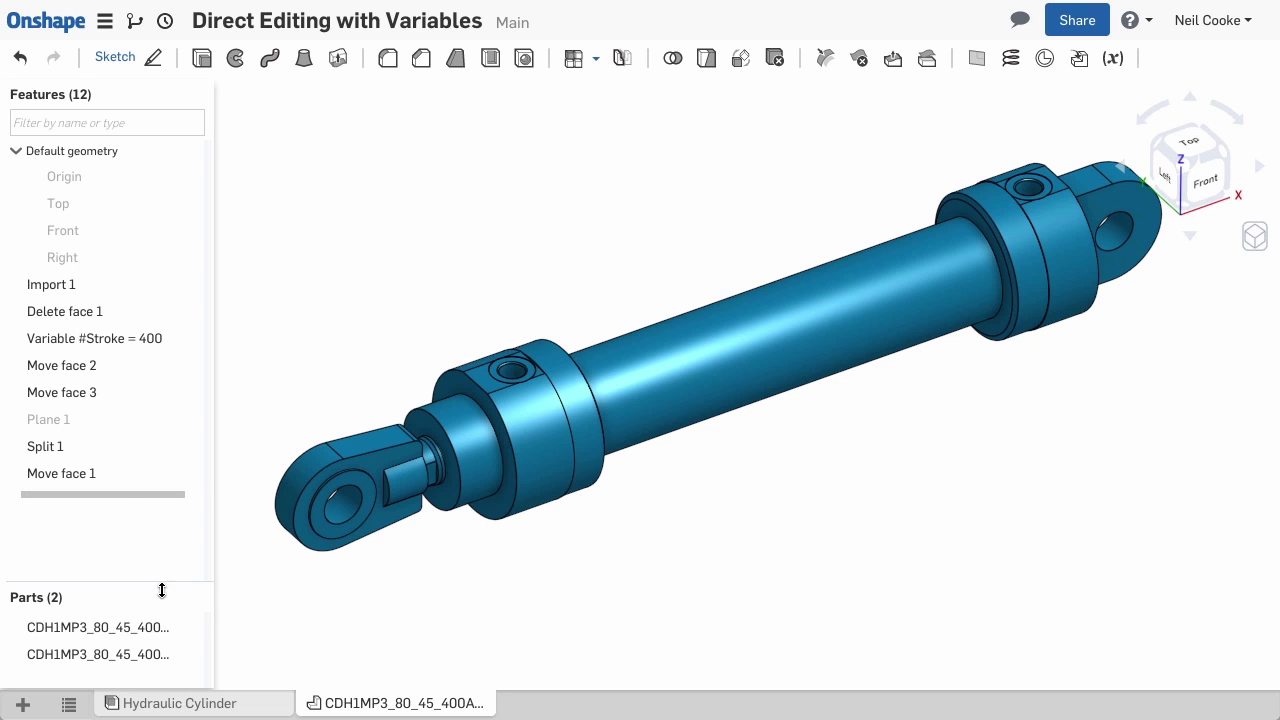
{"action": "left_click", "coordinate": [188, 627]}
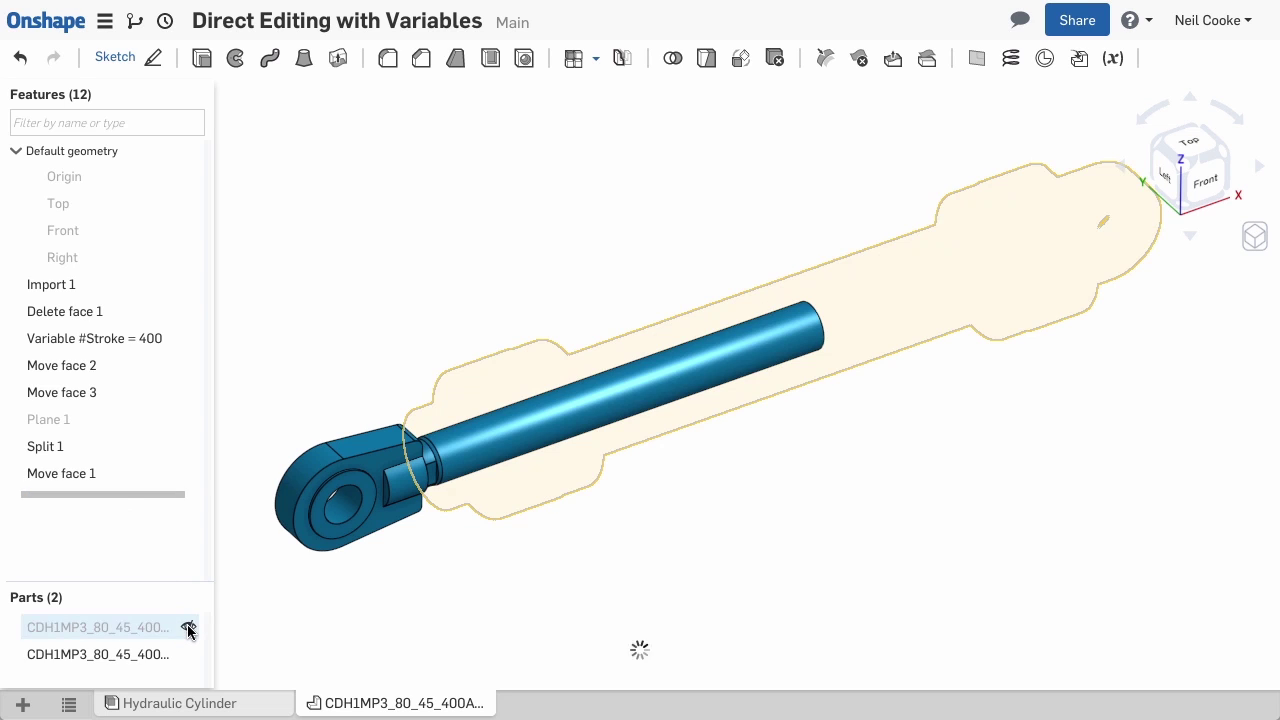
Edit Move face 1 on the rod and set its offset distance to #Stroke
{"action": "double_click", "coordinate": [125, 473]}
{"action": "key", "text": "Tab"}
{"action": "key", "text": "Tab"}
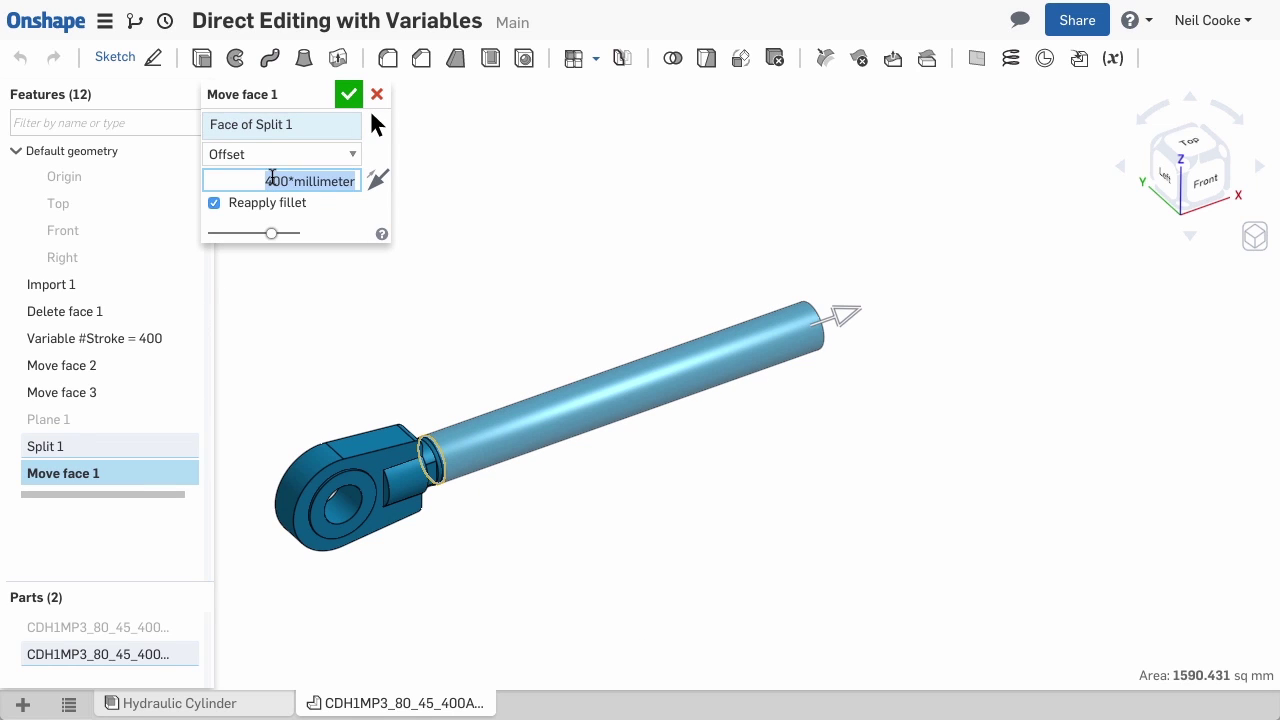
{"action": "type", "text": "#Stroke"}
{"action": "key", "text": "Return"}
{"action": "left_click", "coordinate": [348, 94]}
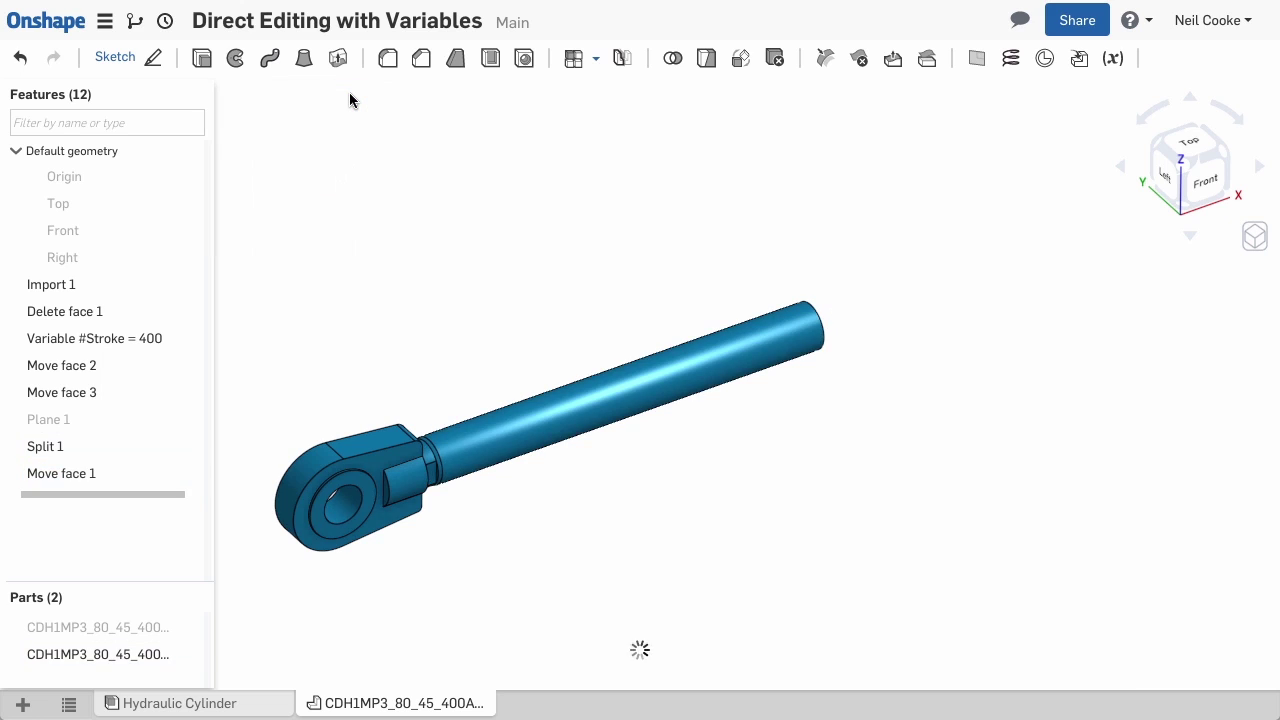
Set the Stroke variable to 300 and show the hidden cylinder body part again
{"action": "double_click", "coordinate": [169, 338]}
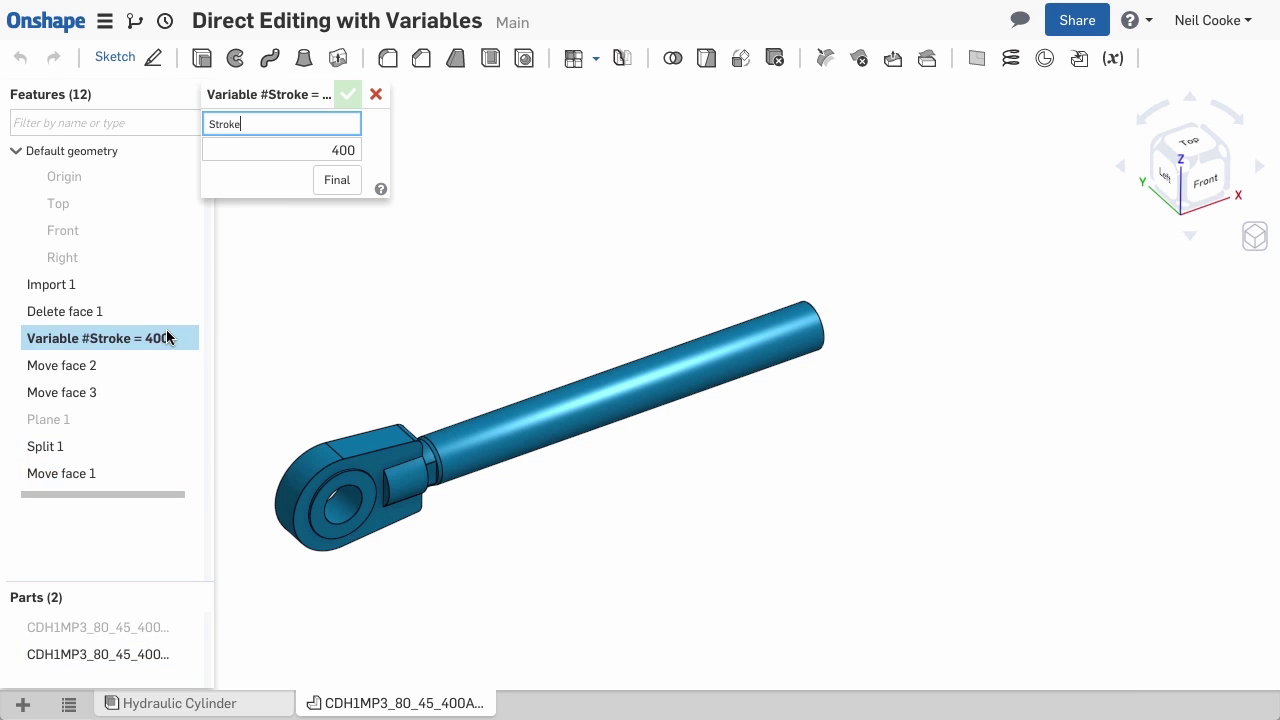
{"action": "left_click", "coordinate": [308, 154]}
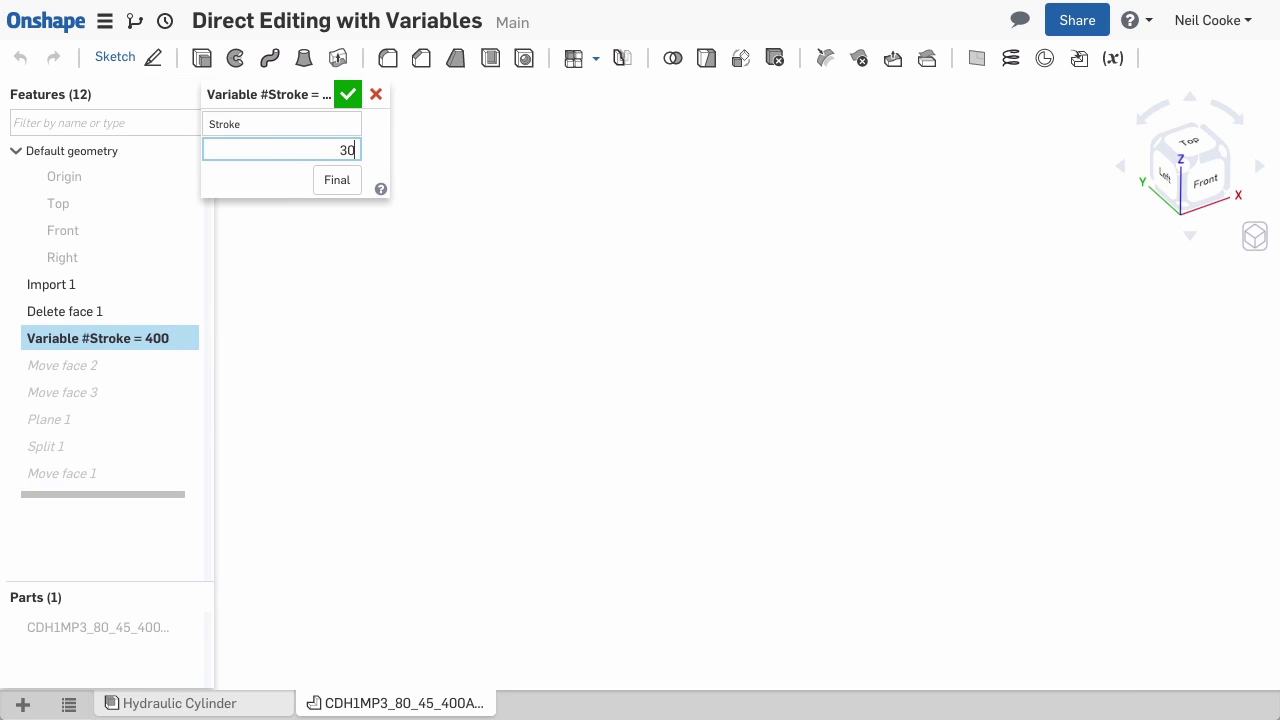
{"action": "left_click", "coordinate": [348, 95]}
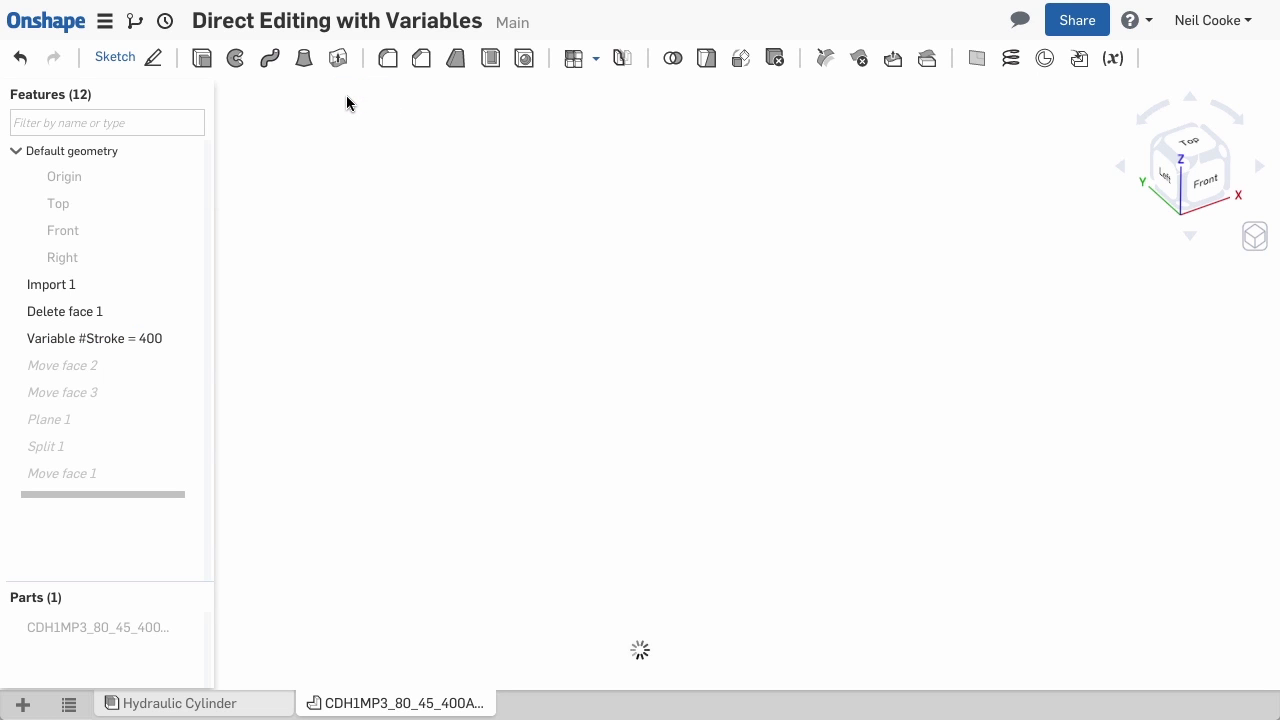
{"action": "left_click", "coordinate": [189, 627]}
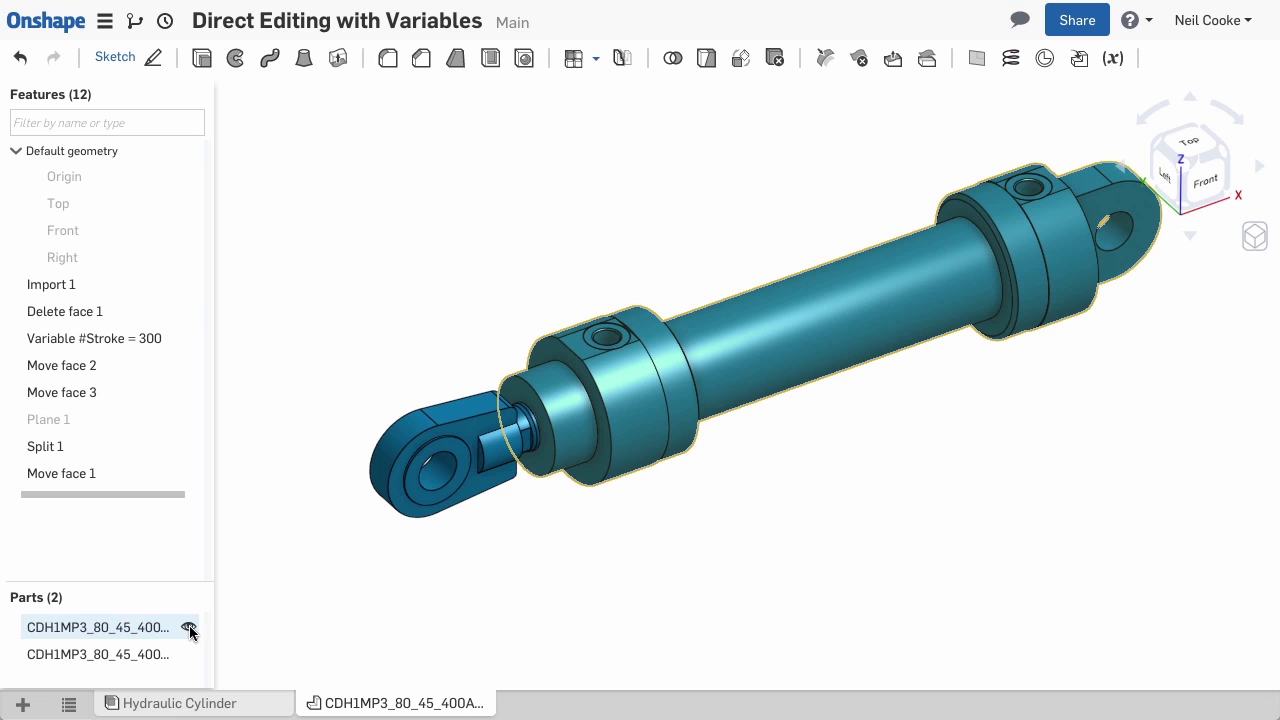
In the Hydraulic Cylinder assembly, slide the rod to test its travel, then remove the maximum limit from the Slider 1 mate
{"action": "left_click", "coordinate": [257, 705]}
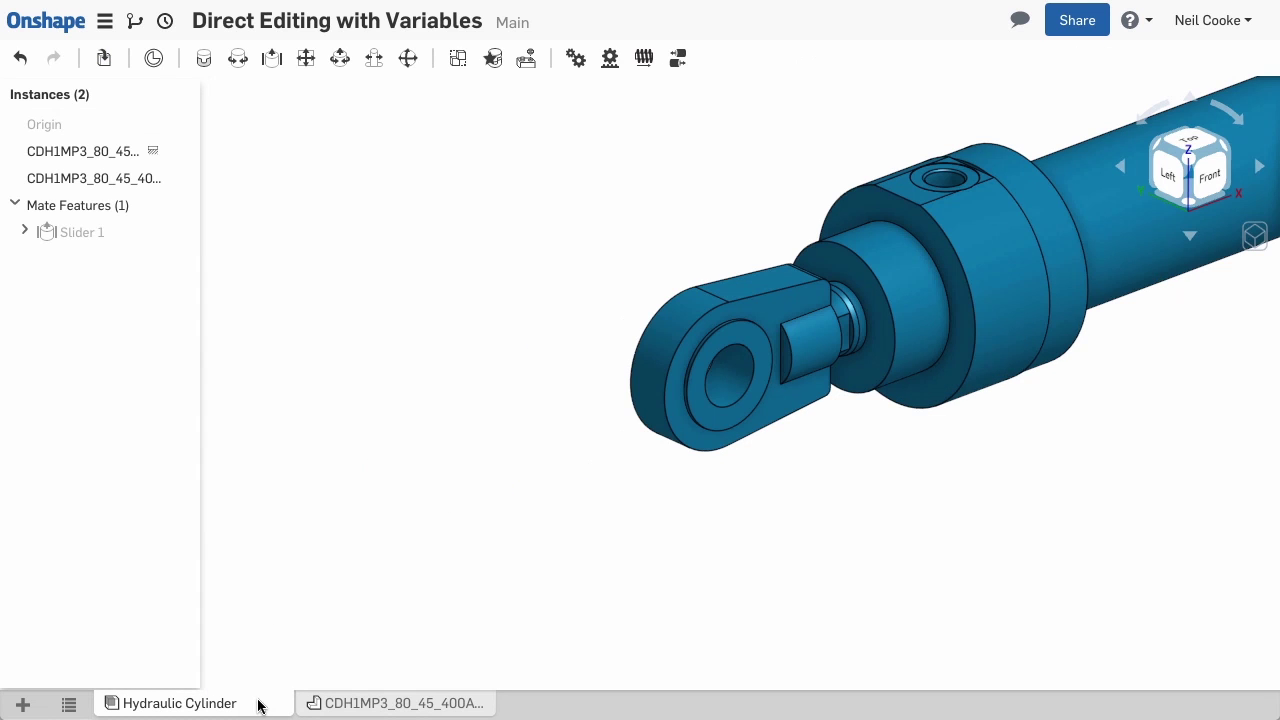
{"action": "double_click", "coordinate": [110, 232]}
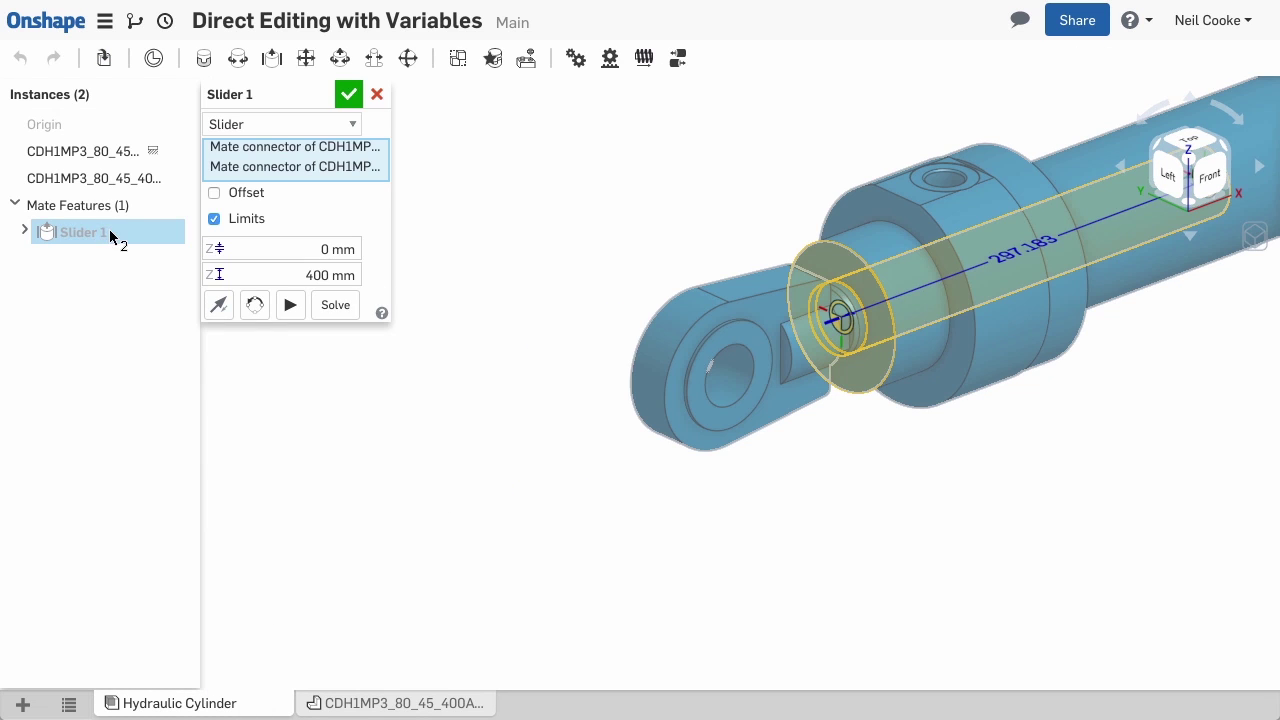
{"action": "left_click_drag", "start_coordinate": [669, 381], "coordinate": [223, 480]}
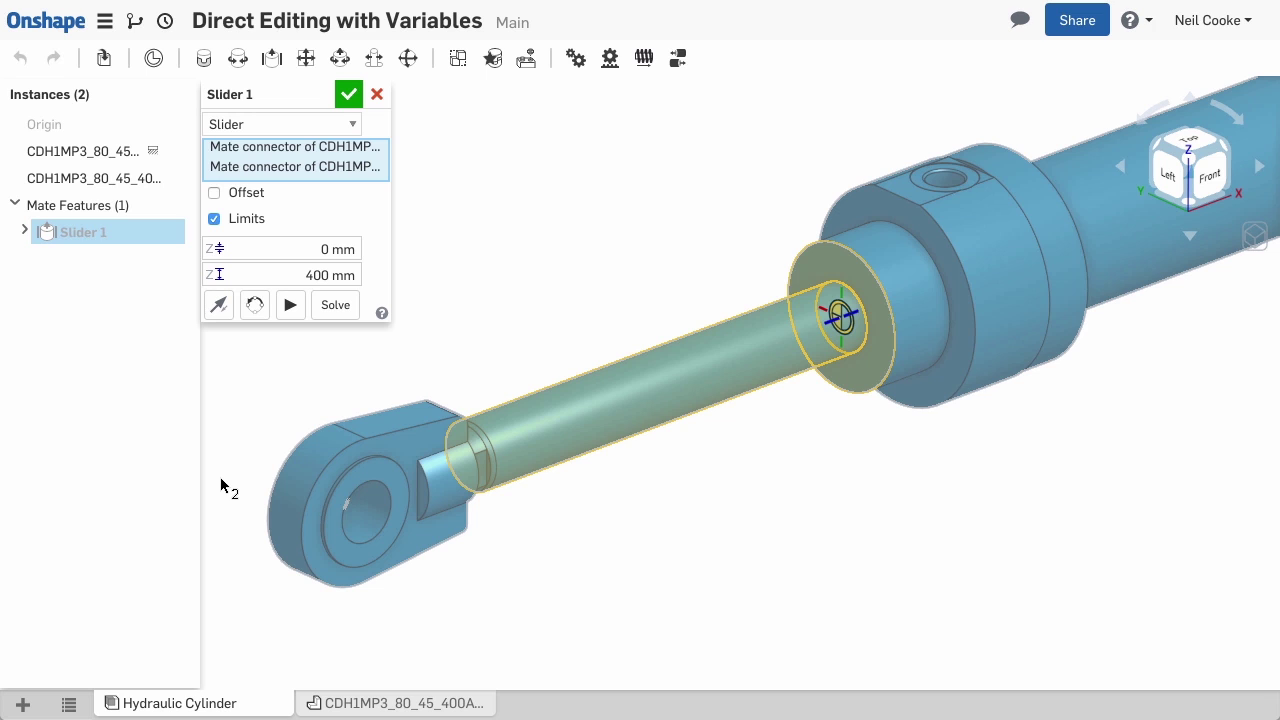
{"action": "left_click_drag", "start_coordinate": [332, 461], "coordinate": [497, 427]}
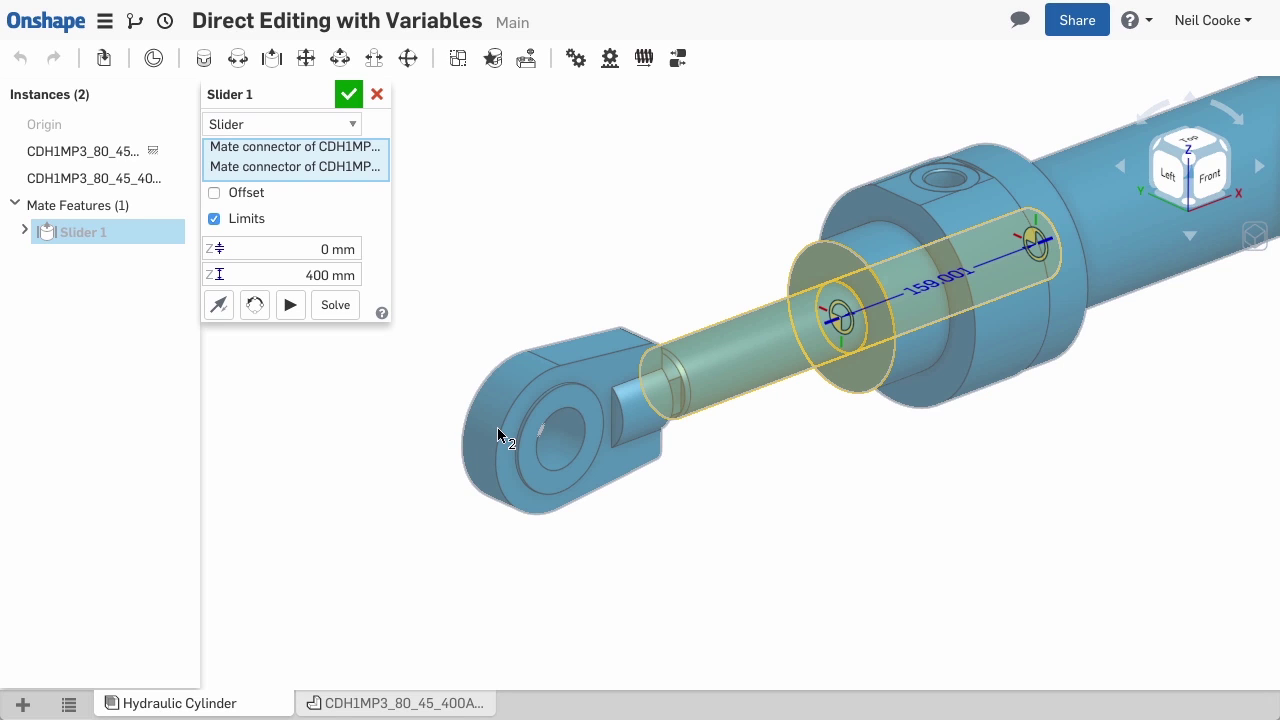
{"action": "left_click", "coordinate": [343, 276]}
{"action": "key", "text": "BackSpace"}
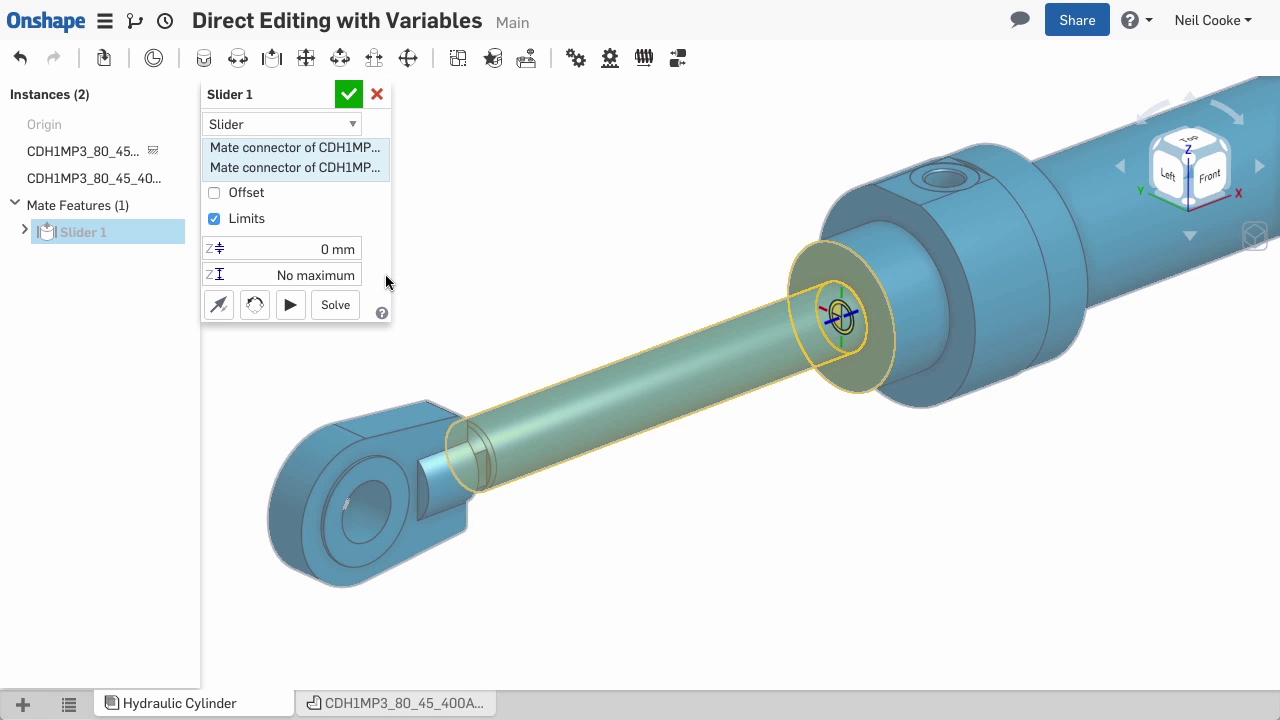
{"action": "left_click", "coordinate": [348, 95]}
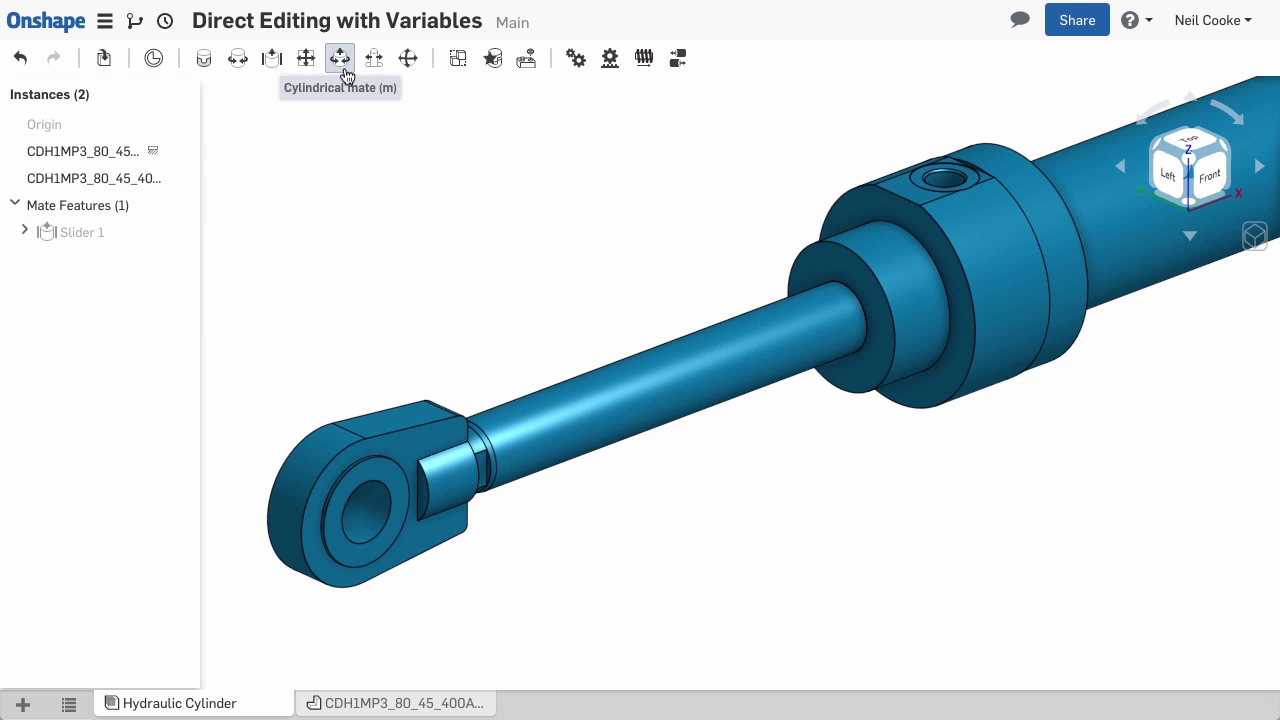
Add a Cylindrical mate between the curved side face of the rod end and the gland's flat end face
{"action": "left_click", "coordinate": [341, 62]}
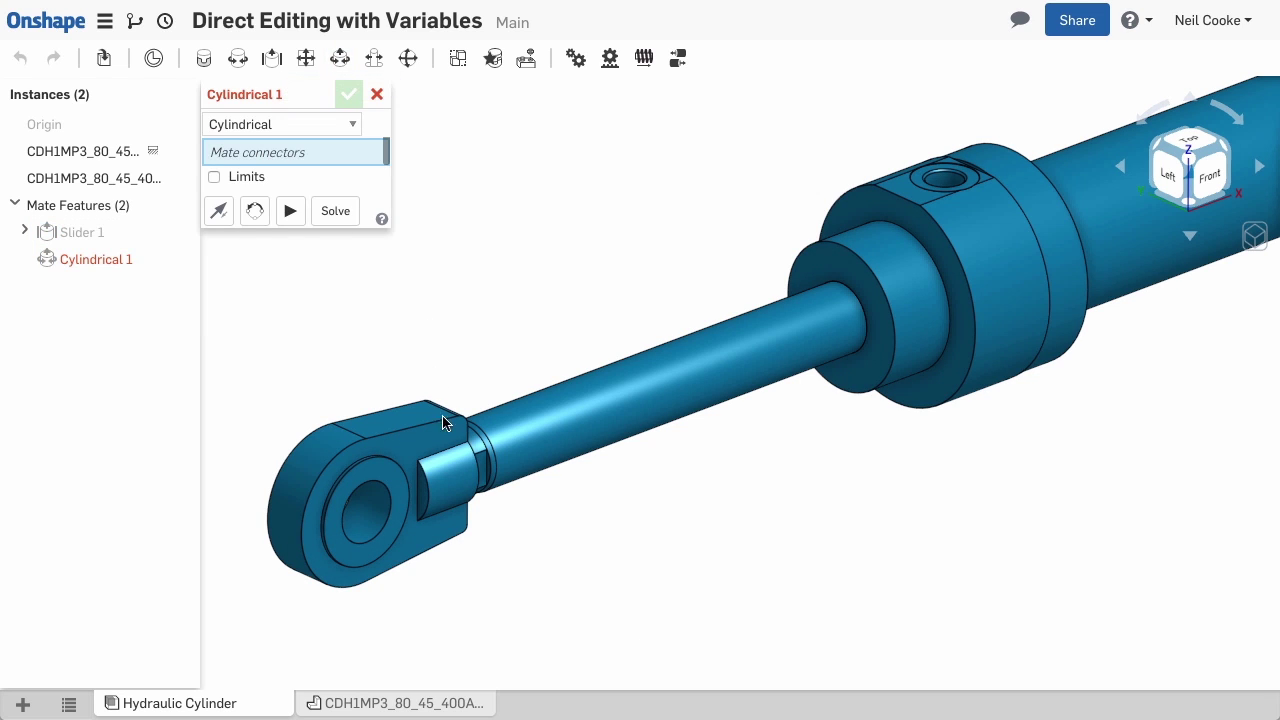
{"action": "scroll", "coordinate": [447, 490], "scroll_direction": "up", "scroll_amount": 5}
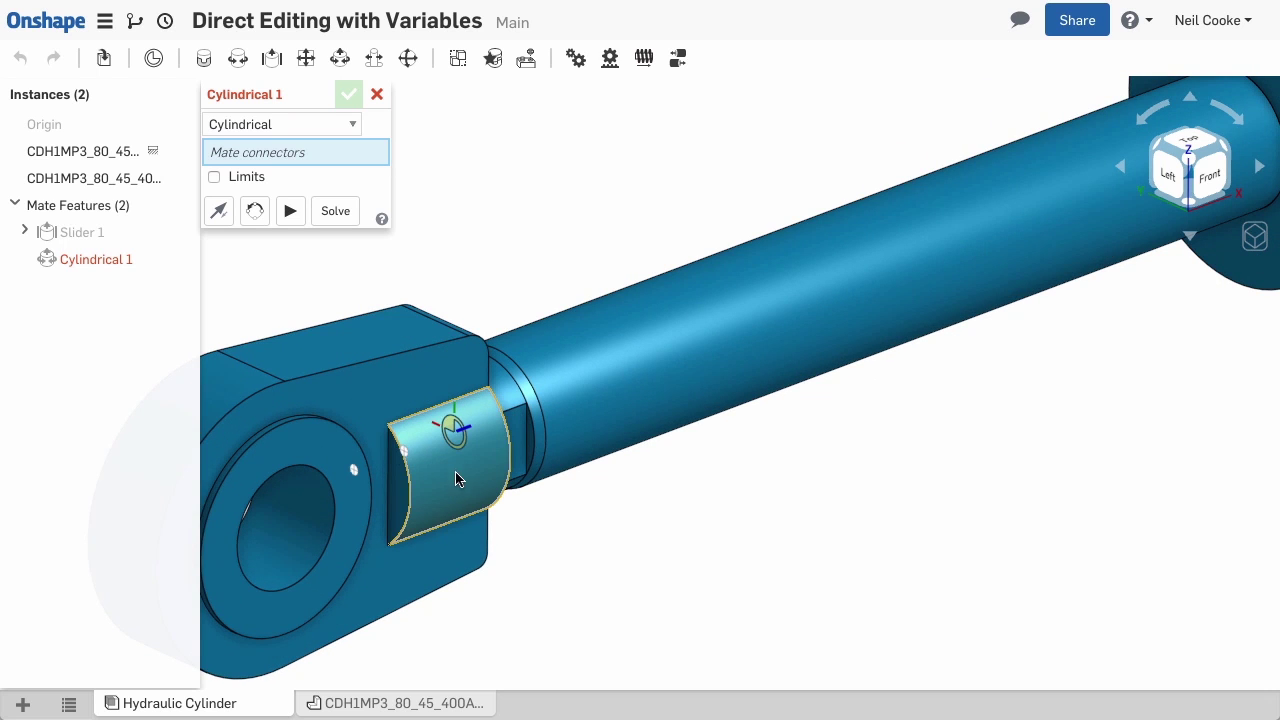
{"action": "left_click", "coordinate": [463, 458]}
{"action": "scroll", "coordinate": [467, 456], "scroll_direction": "down", "scroll_amount": 5}
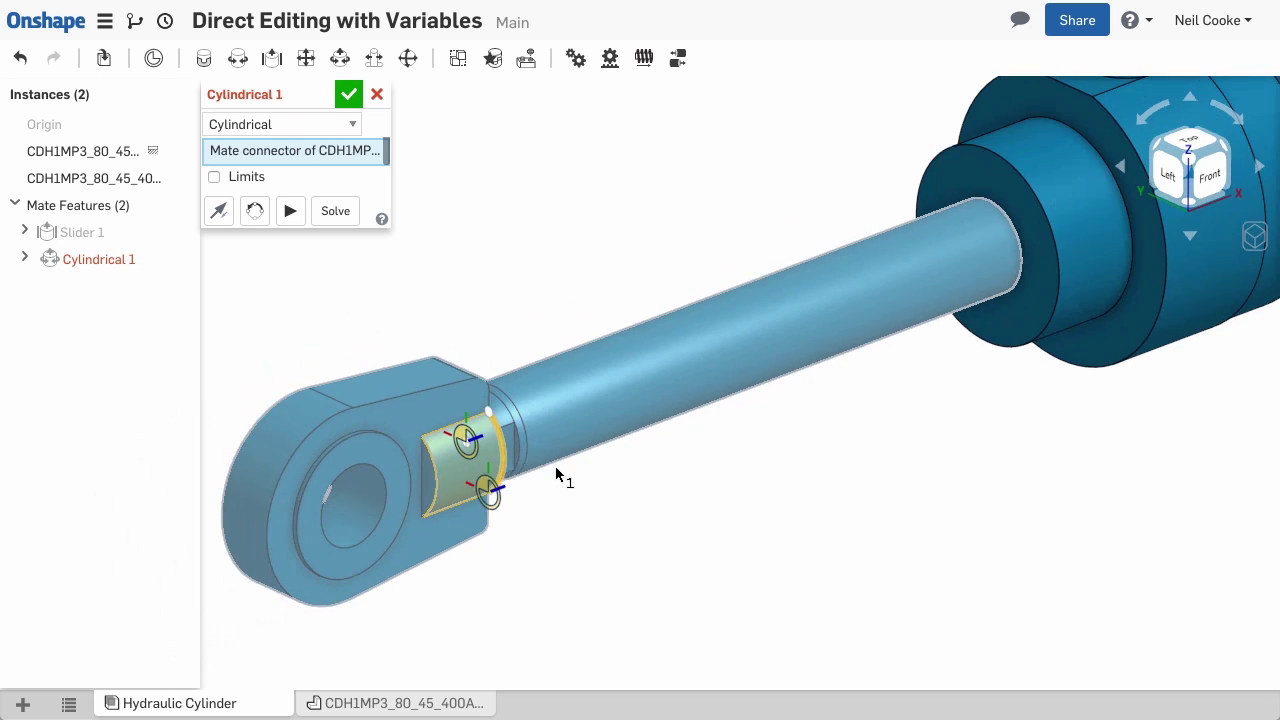
{"action": "left_click", "coordinate": [1010, 329]}
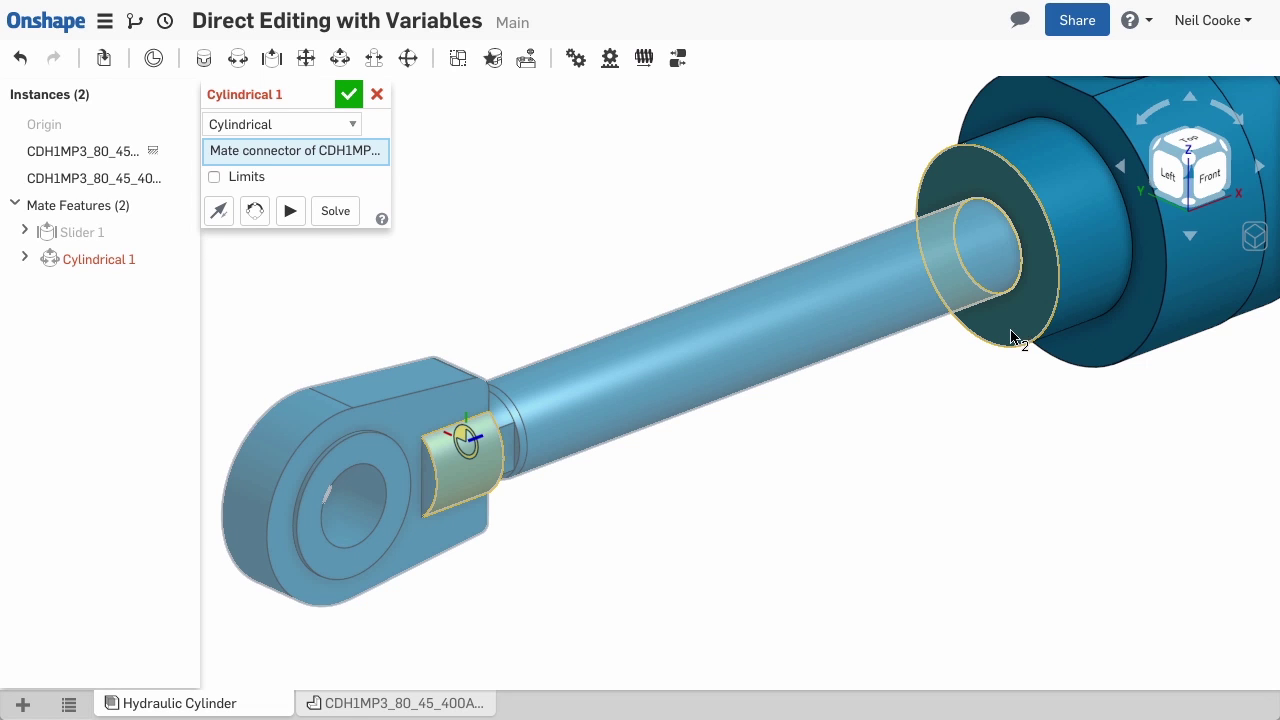
Enable limits on the Cylindrical mate, set its maximum Z distance to -20 and accept the mate
{"action": "left_click", "coordinate": [214, 193]}
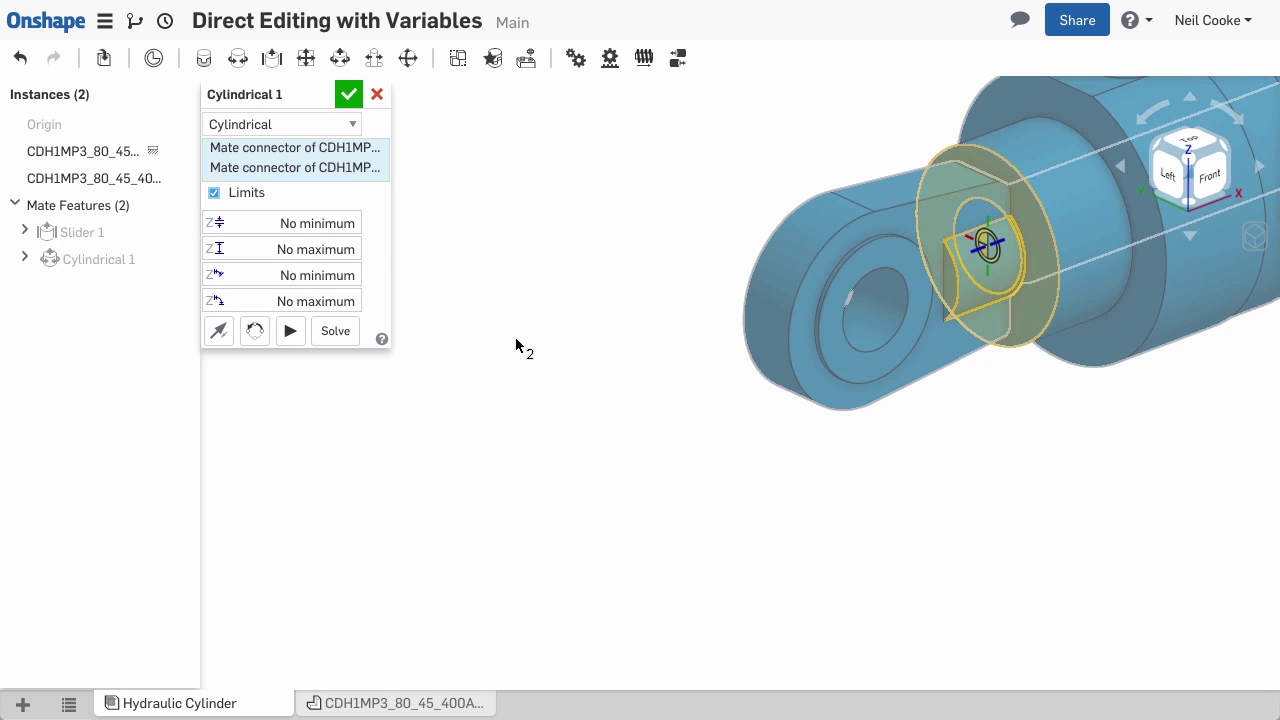
{"action": "left_click_drag", "start_coordinate": [797, 374], "coordinate": [420, 410]}
{"action": "left_click", "coordinate": [352, 252]}
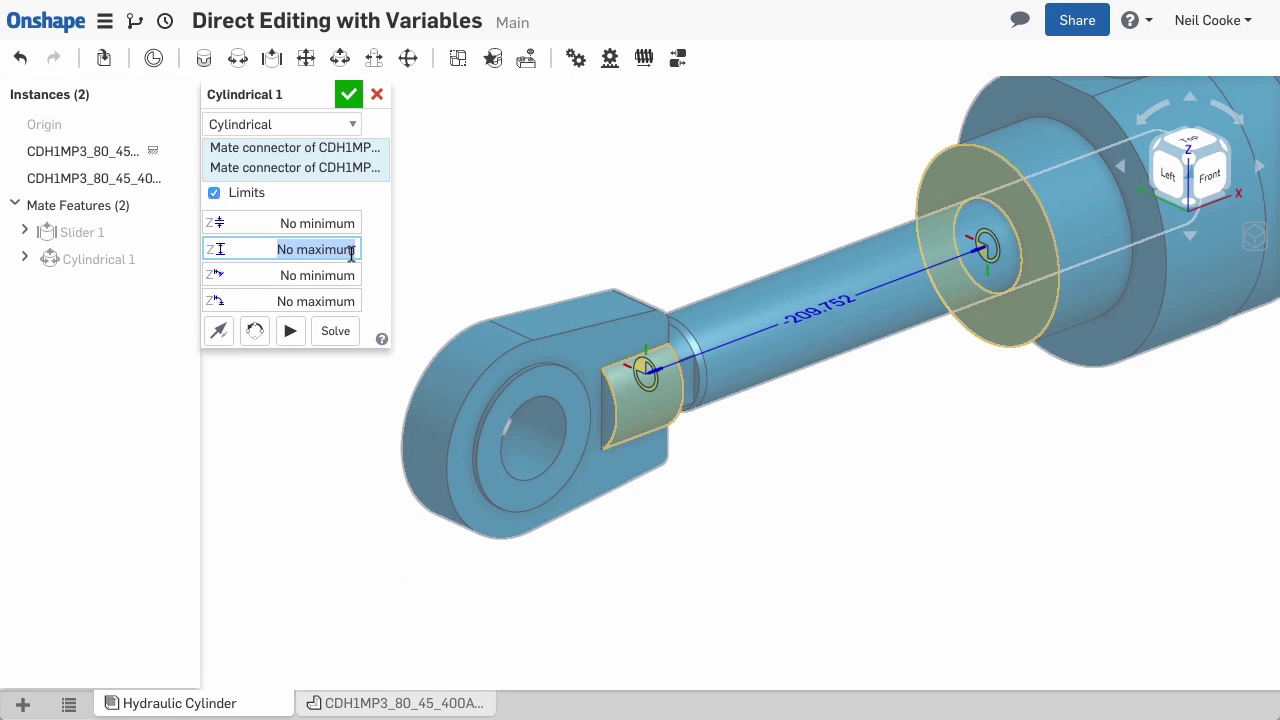
{"action": "type", "text": "-20"}
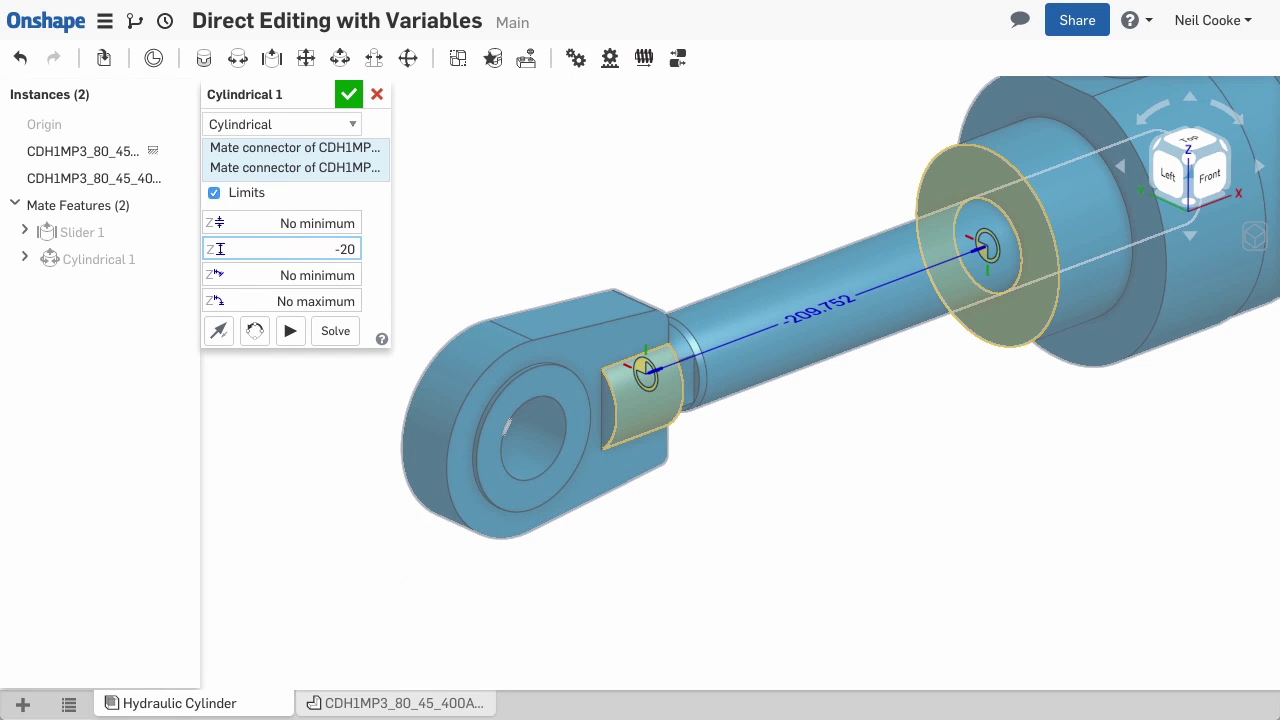
{"action": "key", "text": "Return"}
{"action": "left_click", "coordinate": [348, 94]}
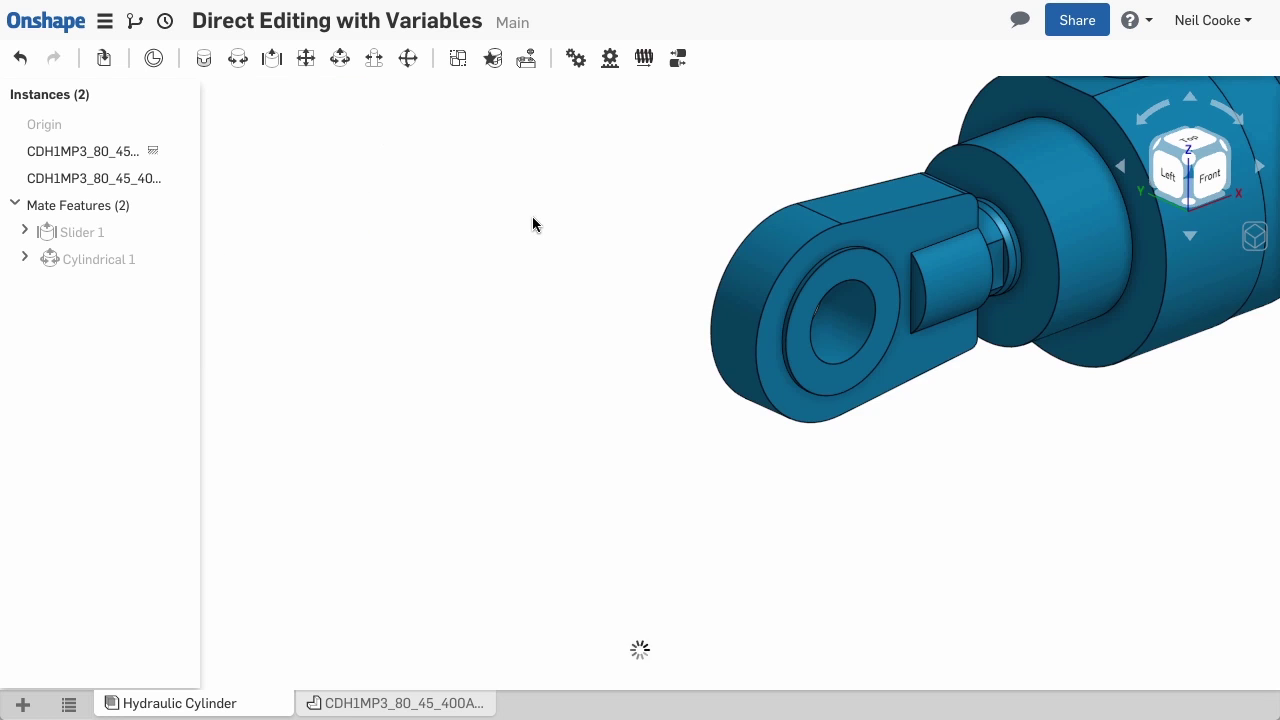
Slide the rod along the cylinder to test its travel with the limits of both mates
{"action": "scroll", "coordinate": [532, 216], "scroll_direction": "down", "scroll_amount": 3}
{"action": "middle_click_drag", "start_coordinate": [534, 352], "coordinate": [443, 457]}
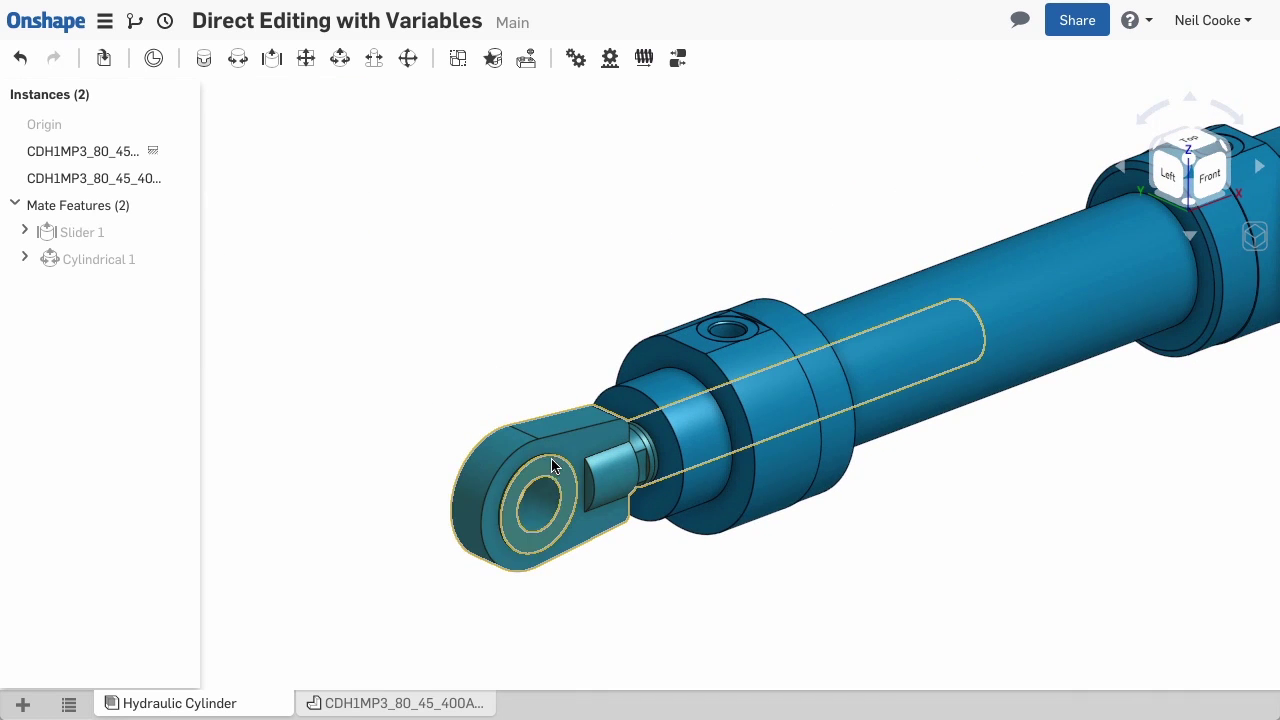
{"action": "left_click_drag", "start_coordinate": [466, 480], "coordinate": [436, 469]}
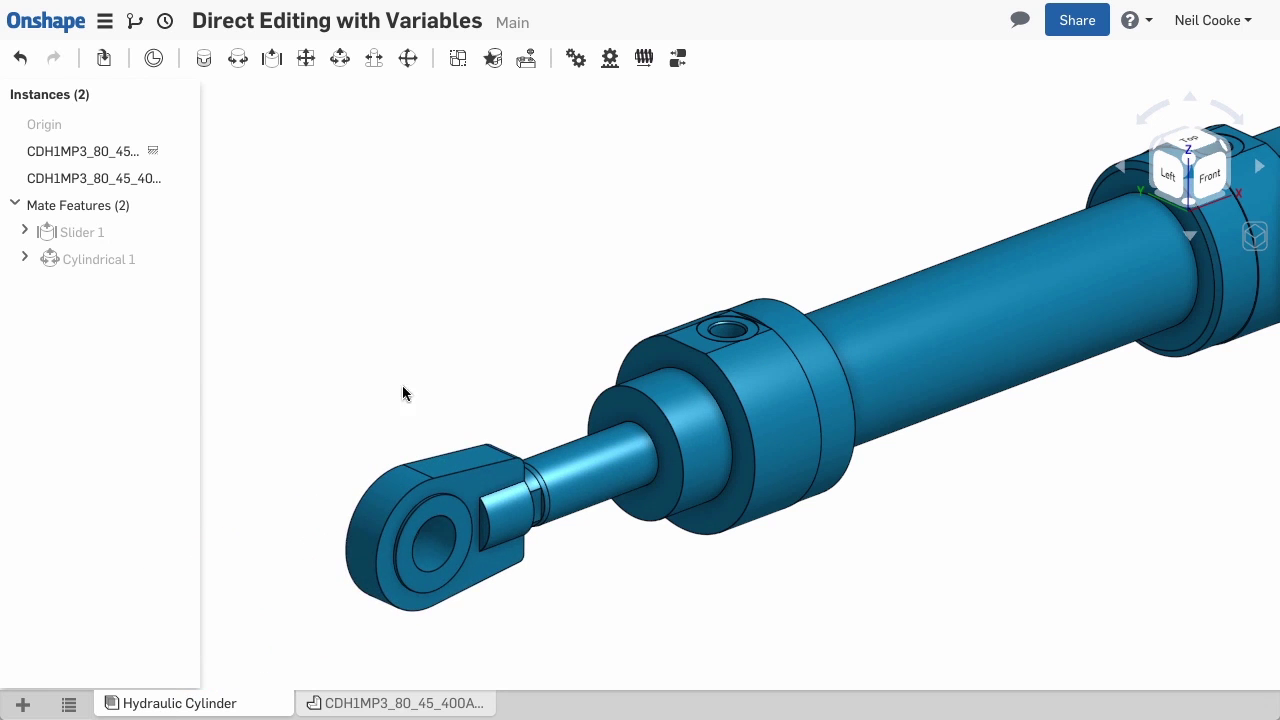
Set the Stroke variable to 500 in the cylinder's part studio
{"action": "left_click", "coordinate": [398, 703]}
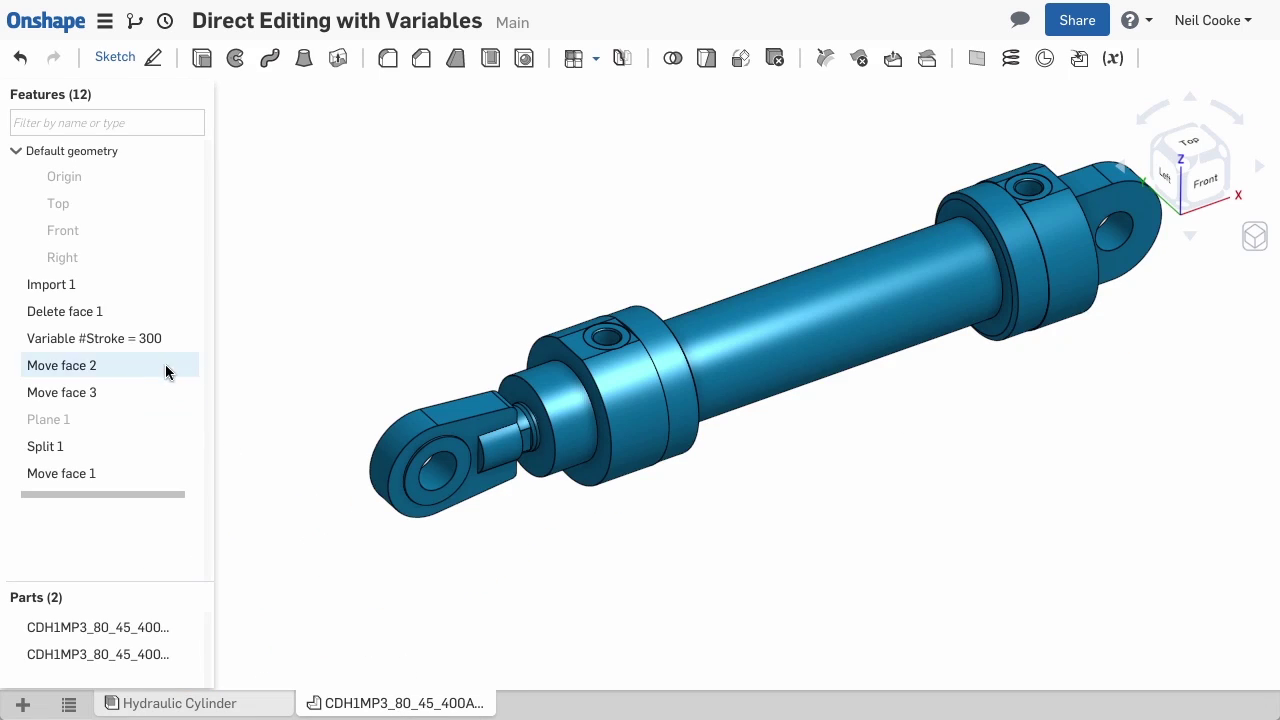
{"action": "double_click", "coordinate": [156, 338]}
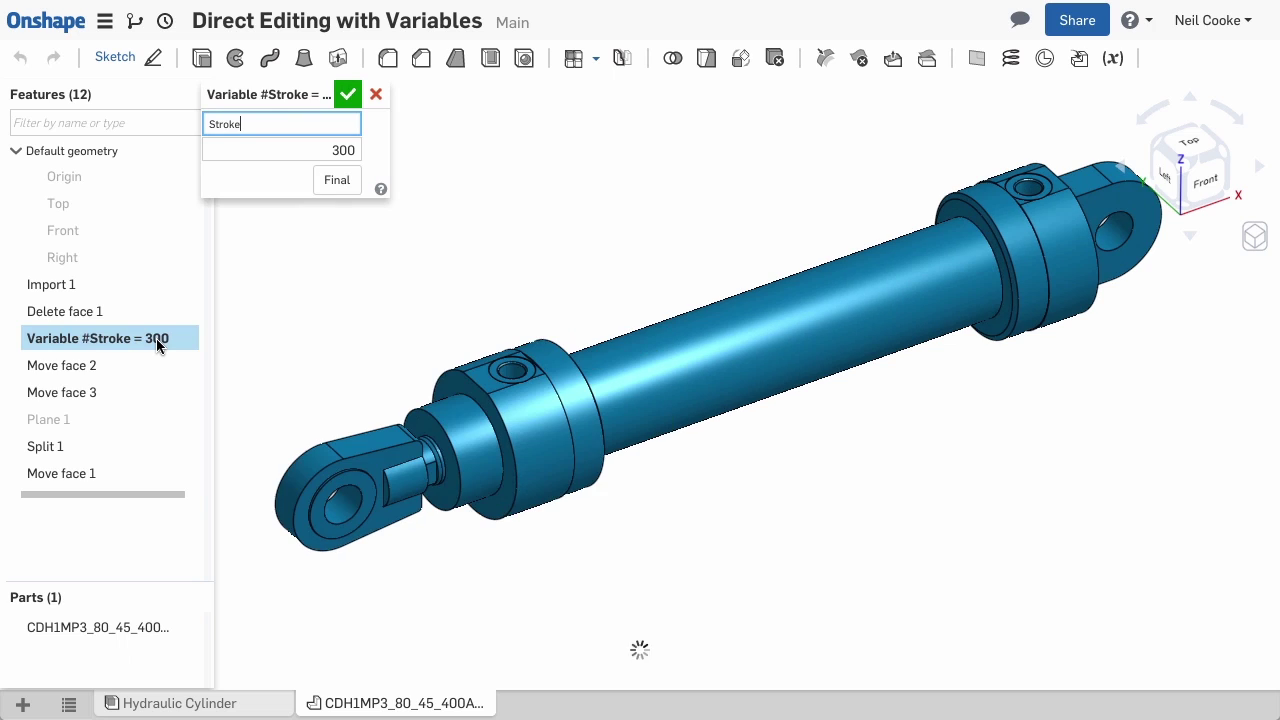
{"action": "left_click", "coordinate": [312, 152]}
{"action": "type", "text": "50"}
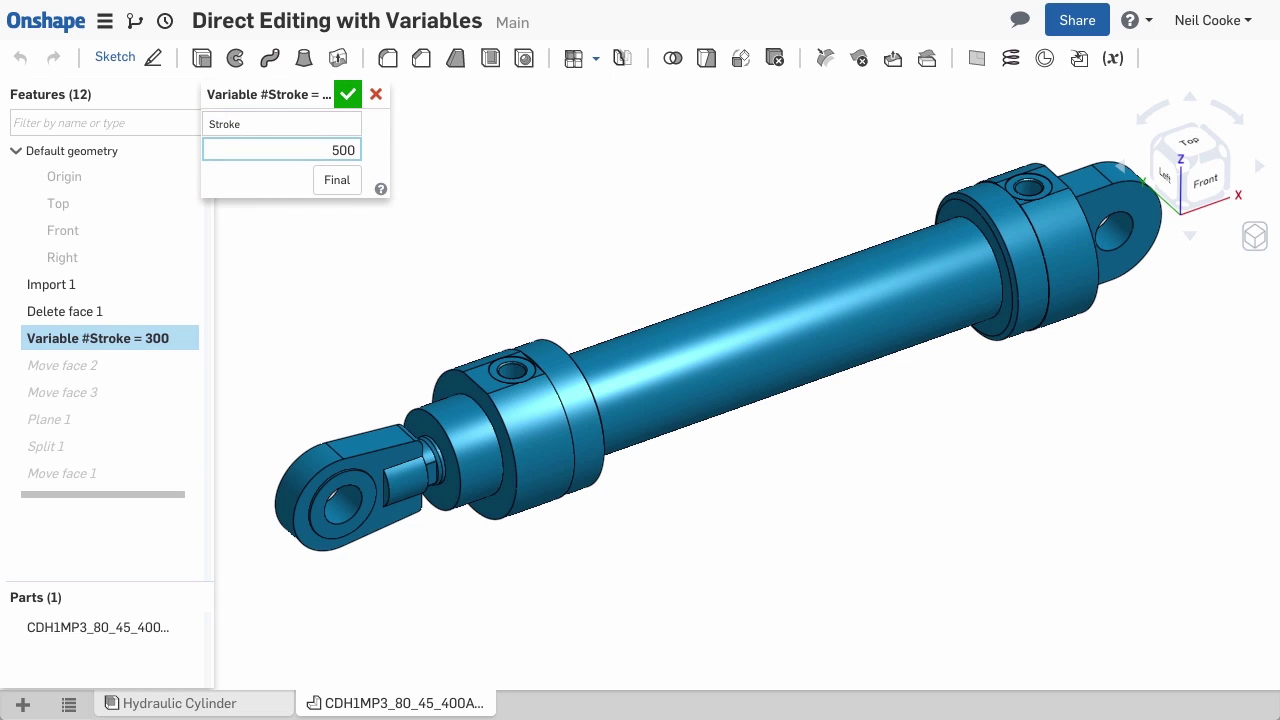
{"action": "left_click", "coordinate": [347, 95]}
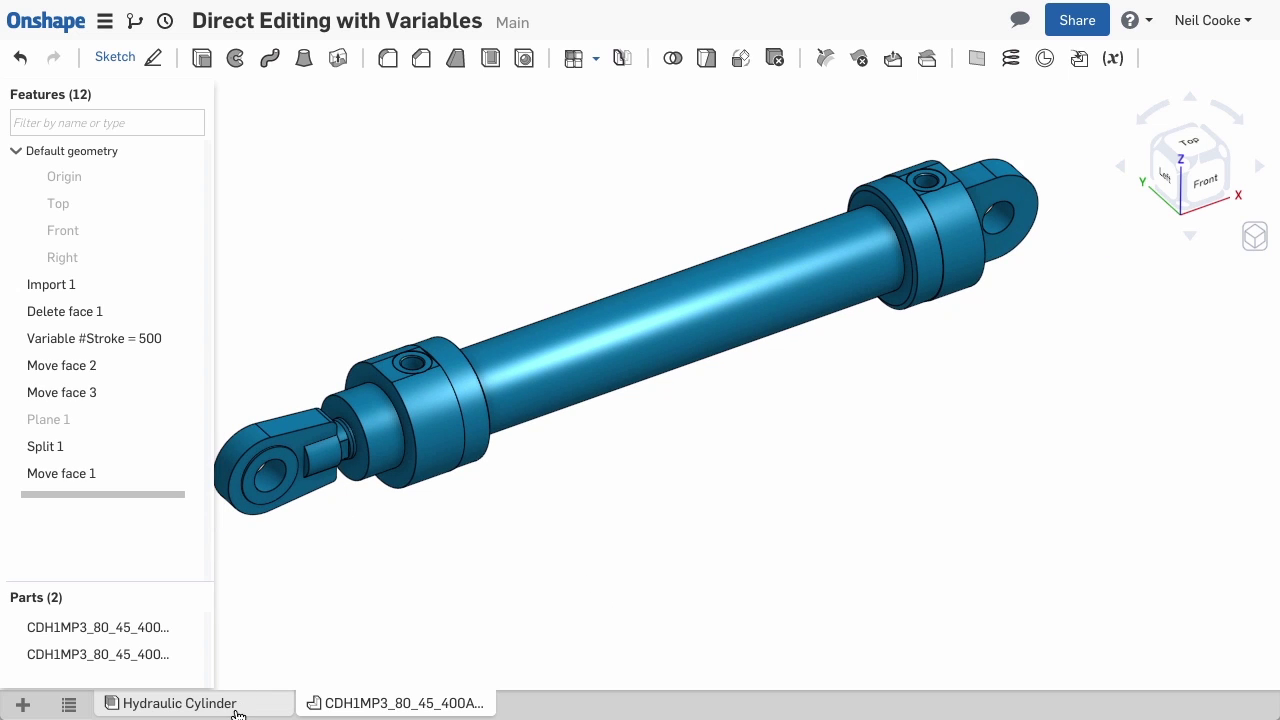
Return to the Hydraulic Cylinder assembly and examine the rod's travel at the new stroke
{"action": "left_click", "coordinate": [180, 703]}
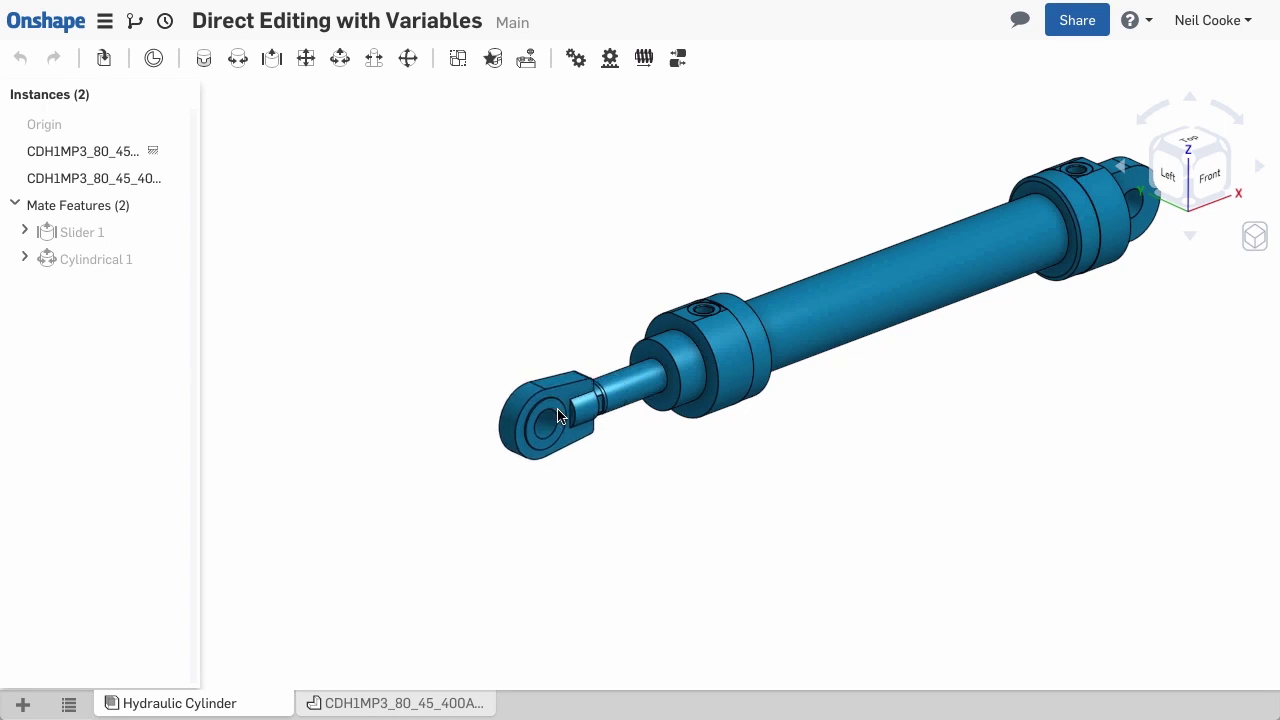
{"action": "scroll", "coordinate": [588, 358], "scroll_direction": "up", "scroll_amount": 5}
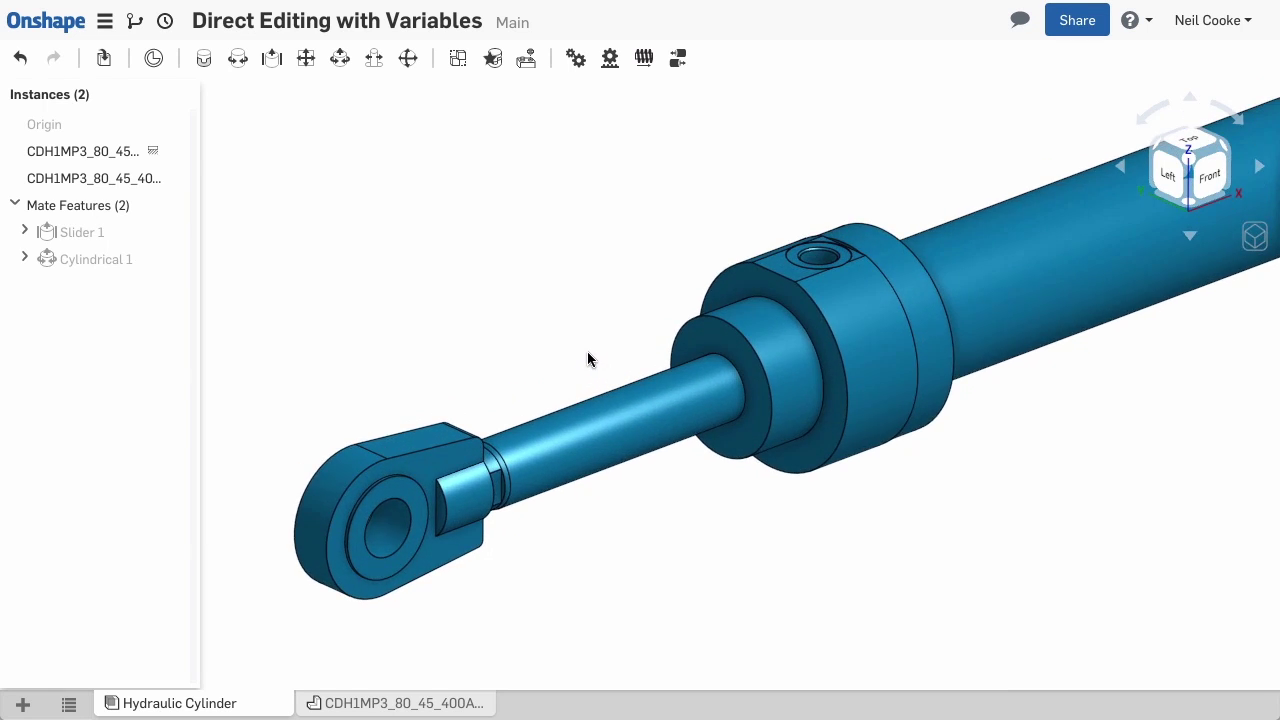